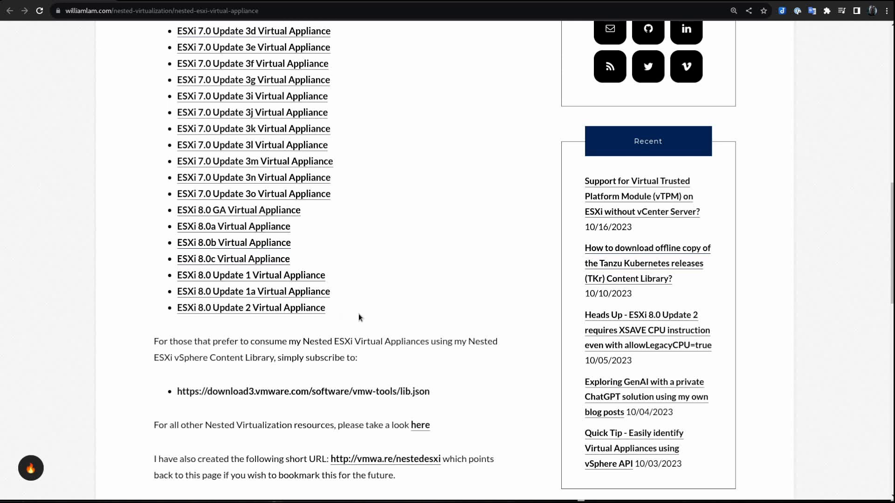
scroll(359, 317, "down", 1)
scroll(359, 315, "up", 4)
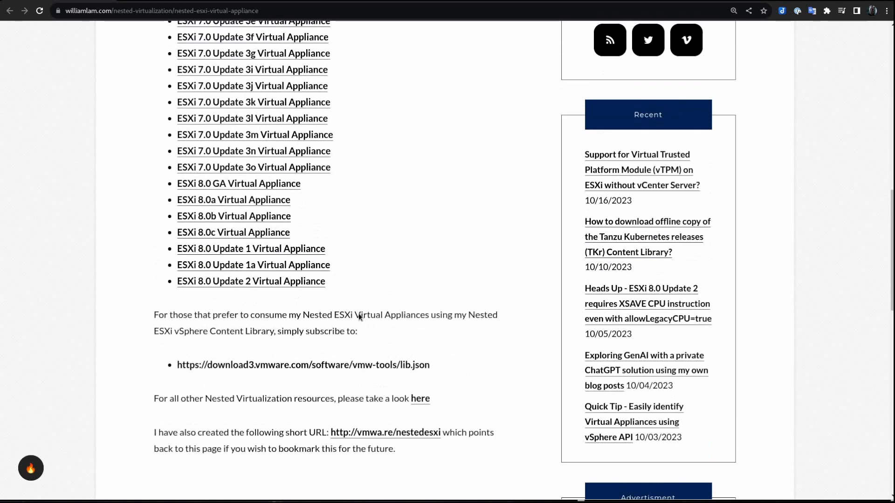
scroll(359, 315, "up", 4)
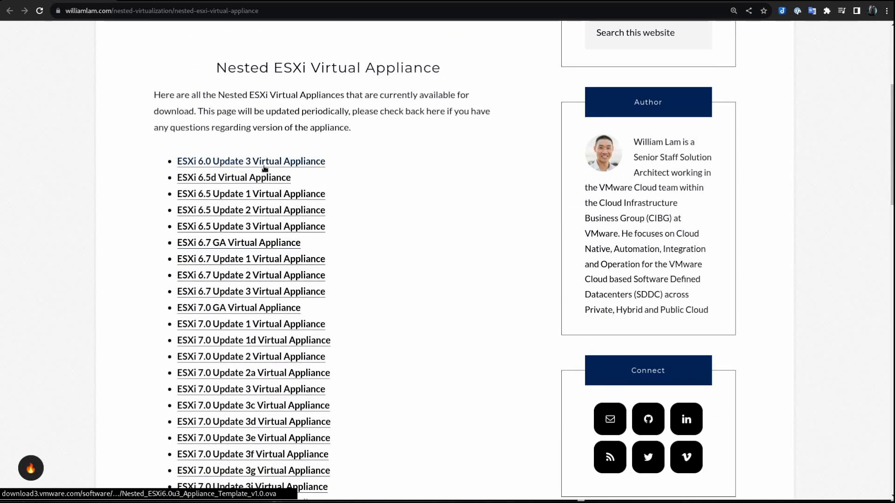
scroll(382, 212, "down", 7)
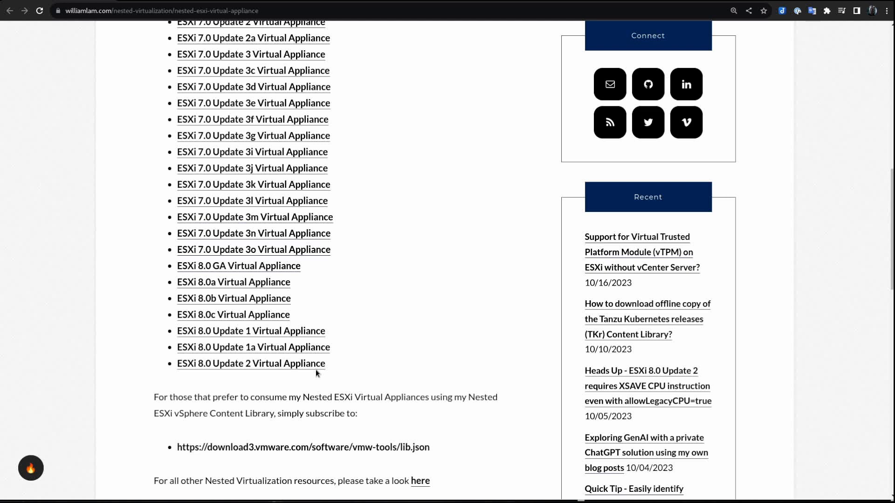
key("alt+Tab")
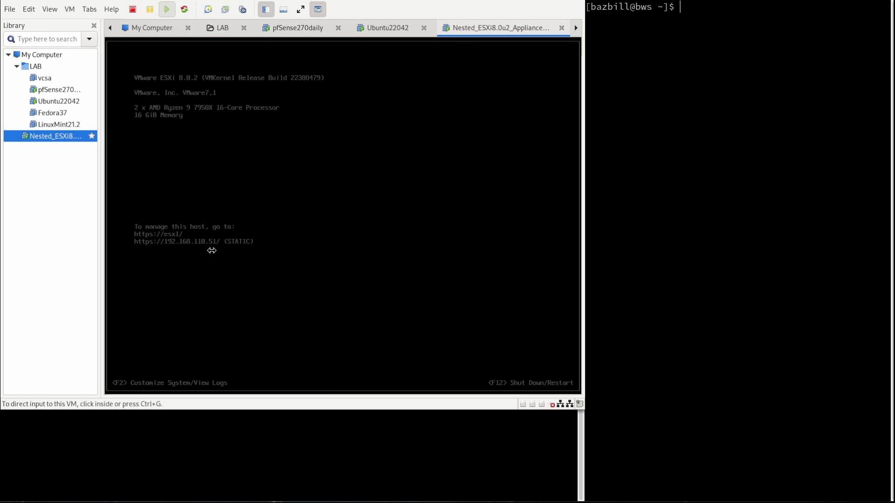
From a terminal in the Ubuntu22042 VM, ping 192.168.110.51, then stop it once it shows unreachable.
left_click(390, 28)
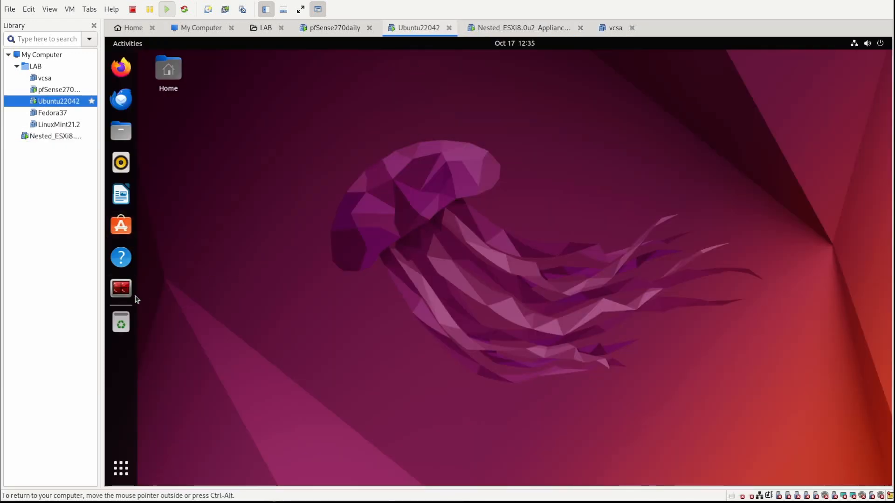
left_click(120, 288)
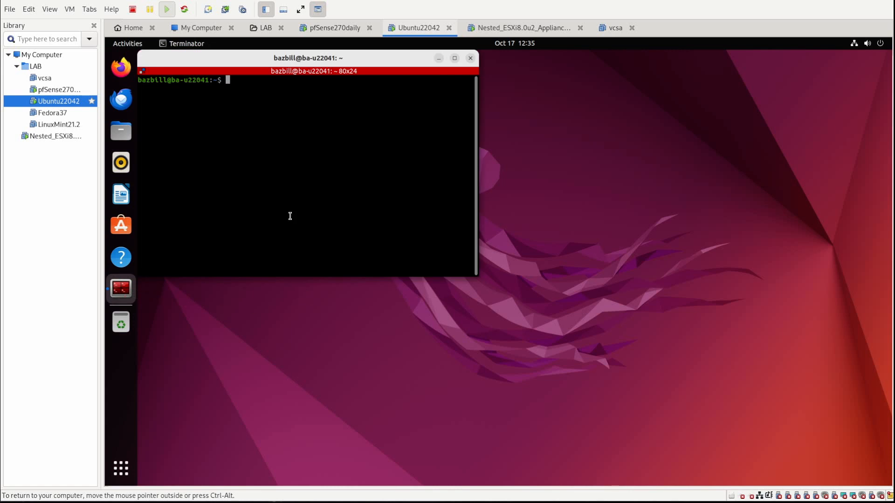
type("ping 192.168.110.51")
key("Return")
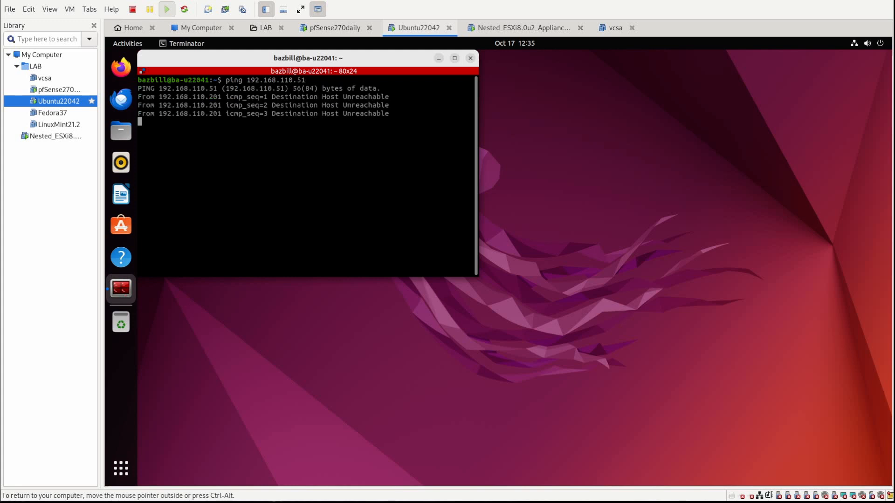
key("ctrl+c")
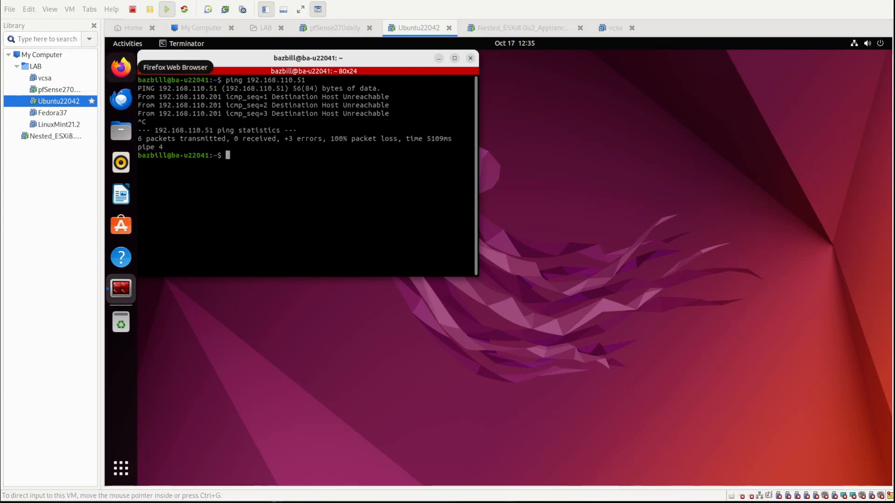
Load the pasted VMware KB 287 address in Firefox and scroll to the chmod /dev/vmnet0 solution lines.
left_click(120, 66)
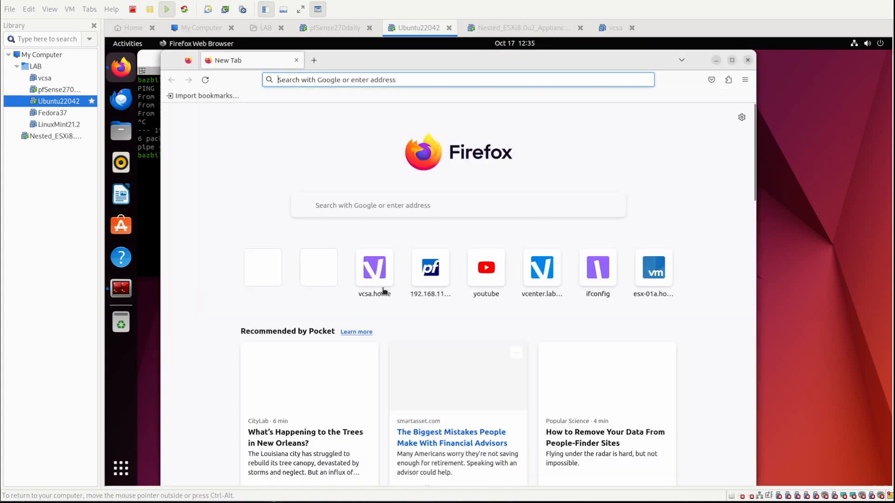
right_click(363, 79)
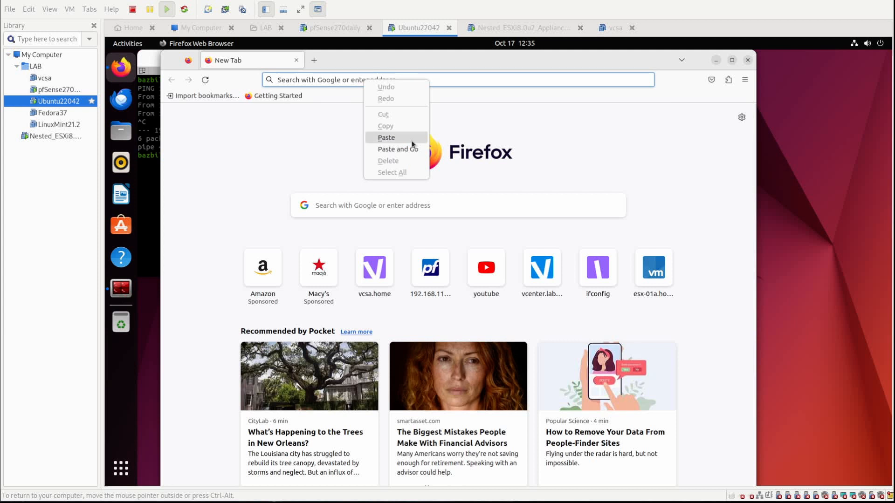
left_click(413, 138)
key("Return")
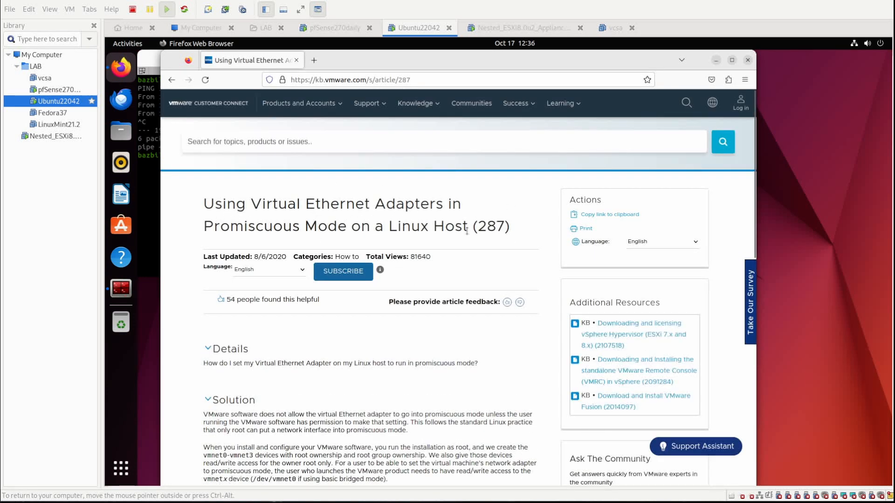
scroll(482, 358, "down", 3)
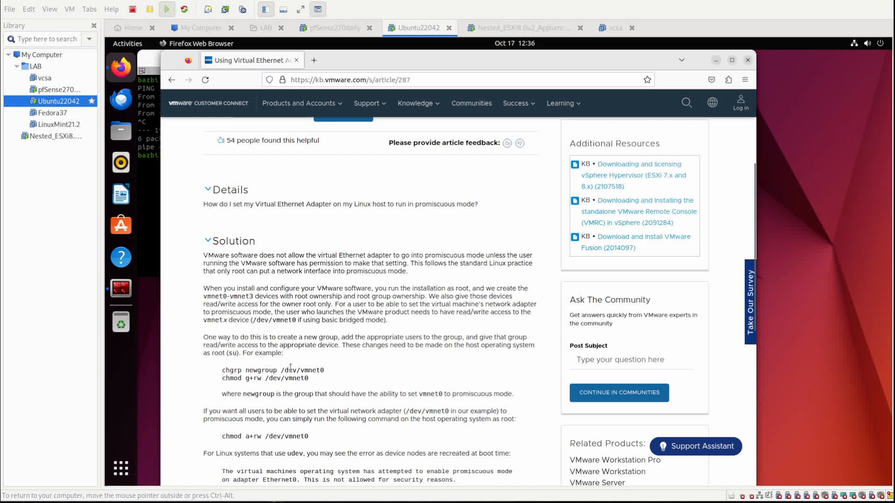
scroll(305, 368, "down", 1)
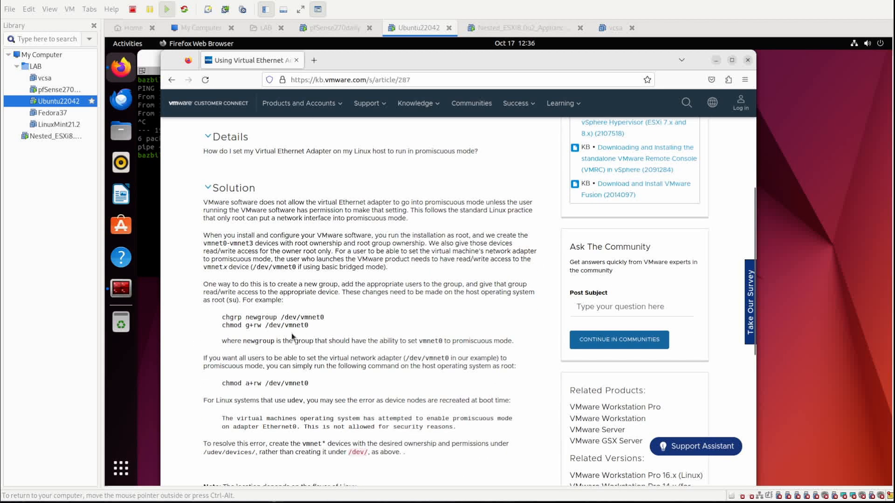
left_click_drag(314, 327, 266, 326)
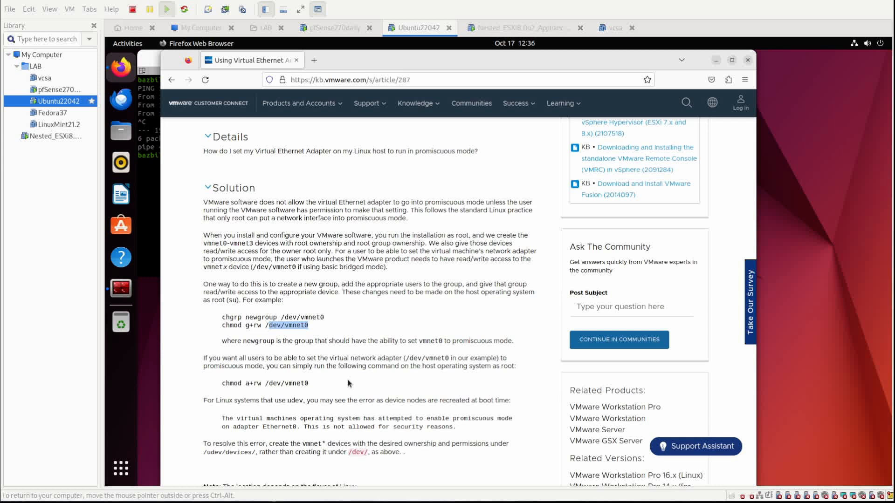
scroll(349, 383, "down", 2)
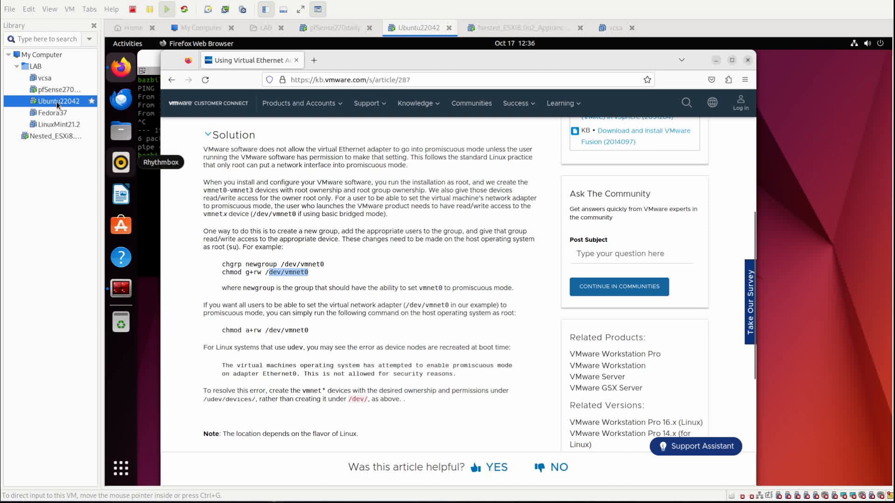
Put the Nested_ESXi8 VM's Network Adapter on LAN segment MGMT and Network Adapter 2 on vMotion.
right_click(54, 137)
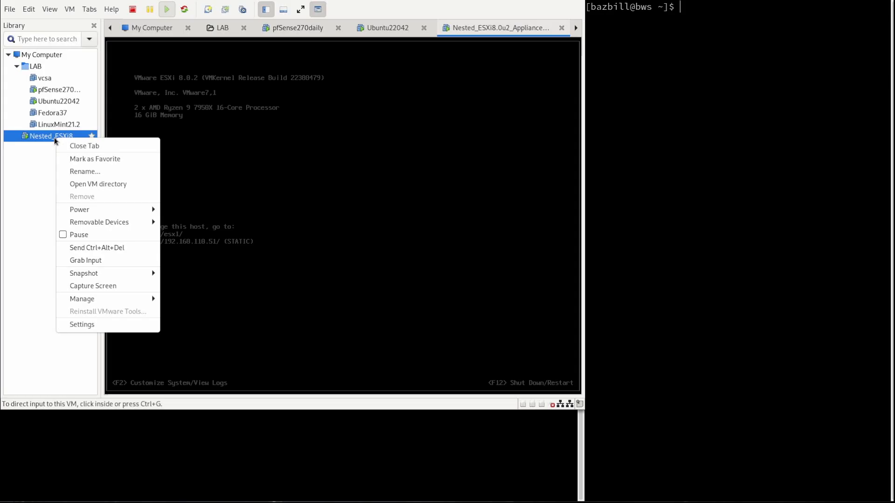
left_click(94, 326)
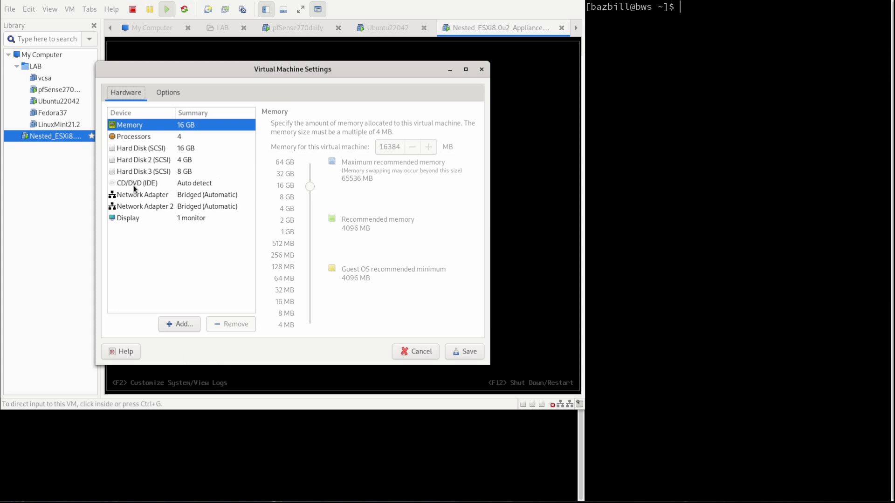
left_click(155, 198)
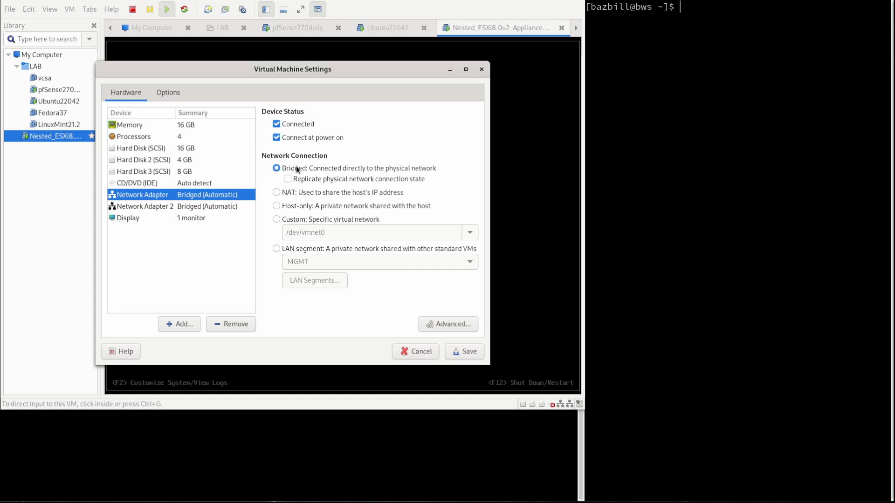
left_click(276, 248)
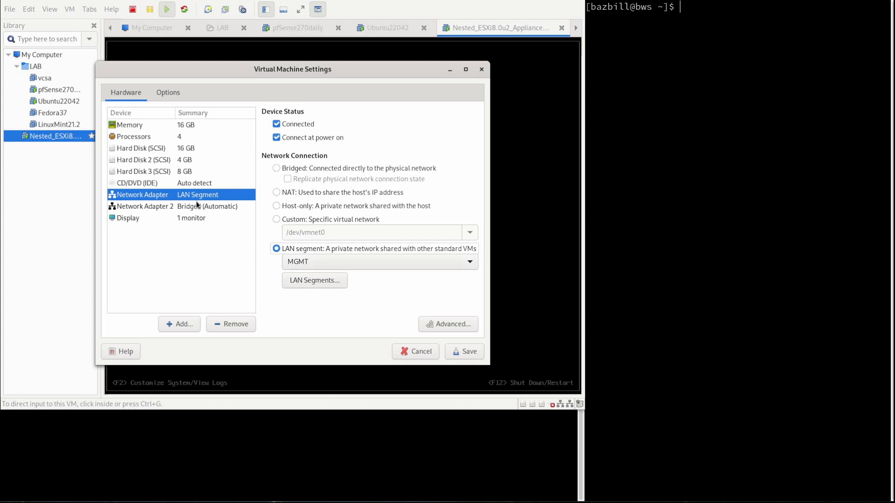
left_click(179, 207)
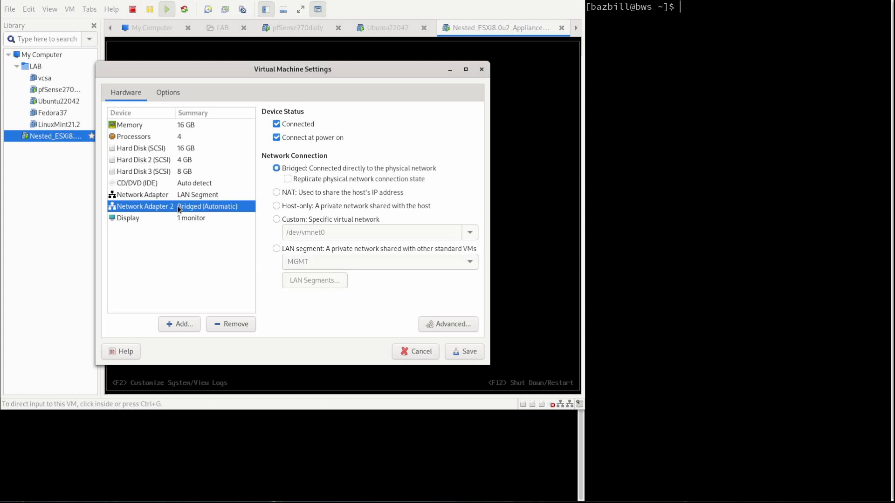
left_click(277, 249)
left_click(306, 262)
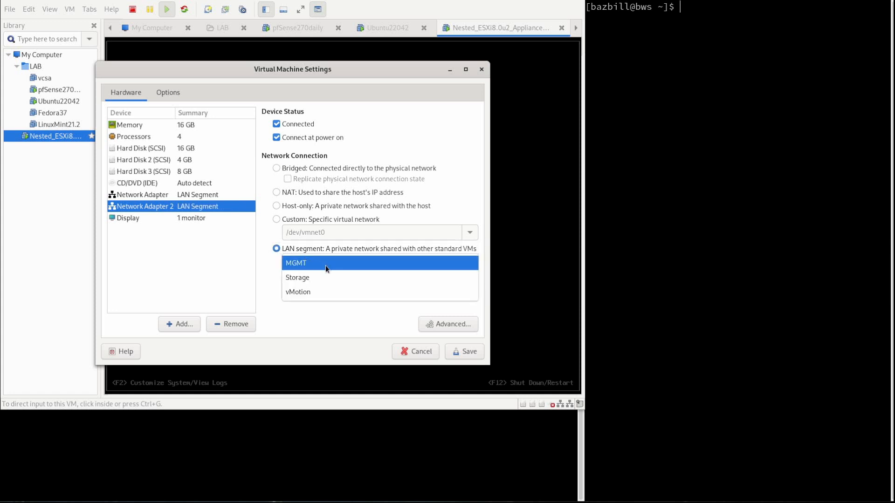
left_click(332, 292)
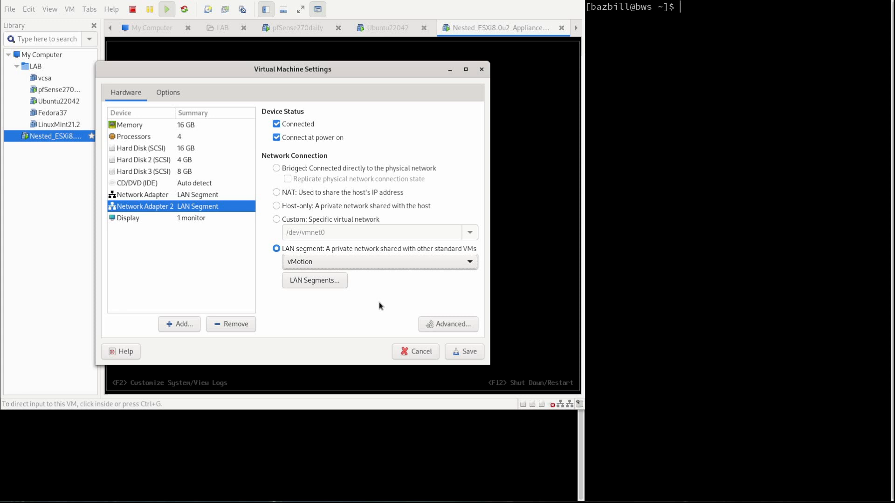
left_click(464, 353)
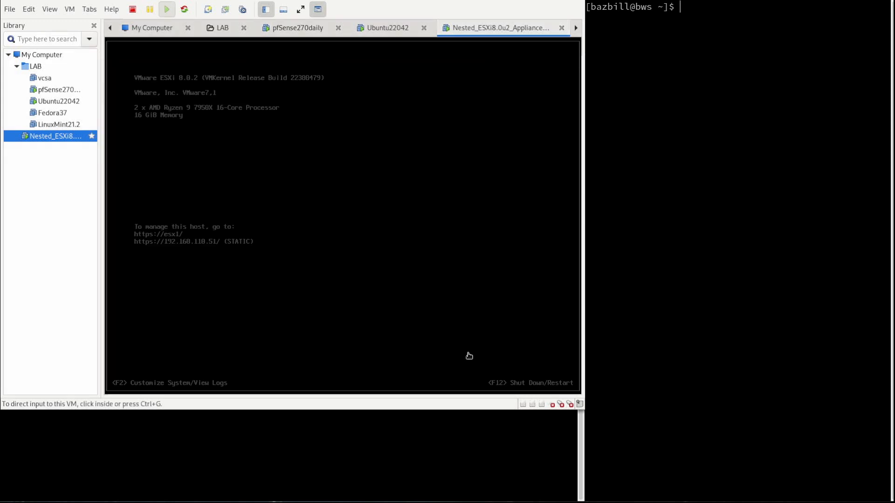
Reopen the Nested_ESXi8 VM's settings and review both network adapters.
right_click(59, 136)
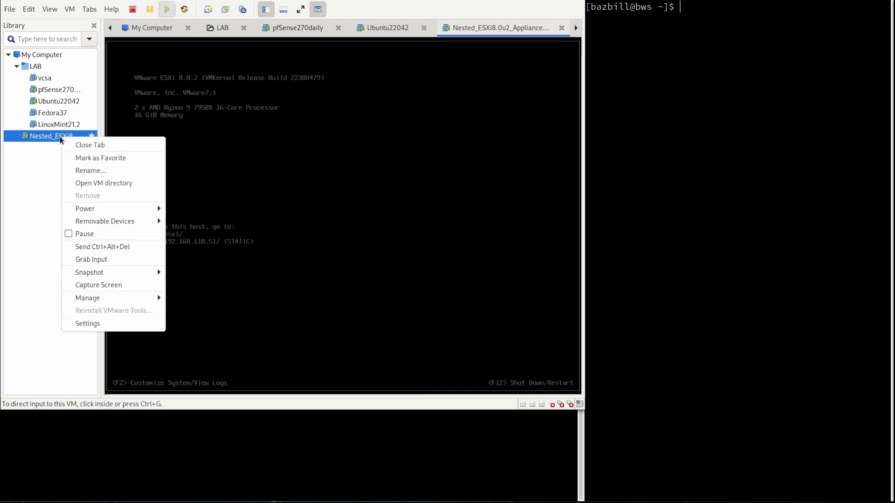
left_click(111, 324)
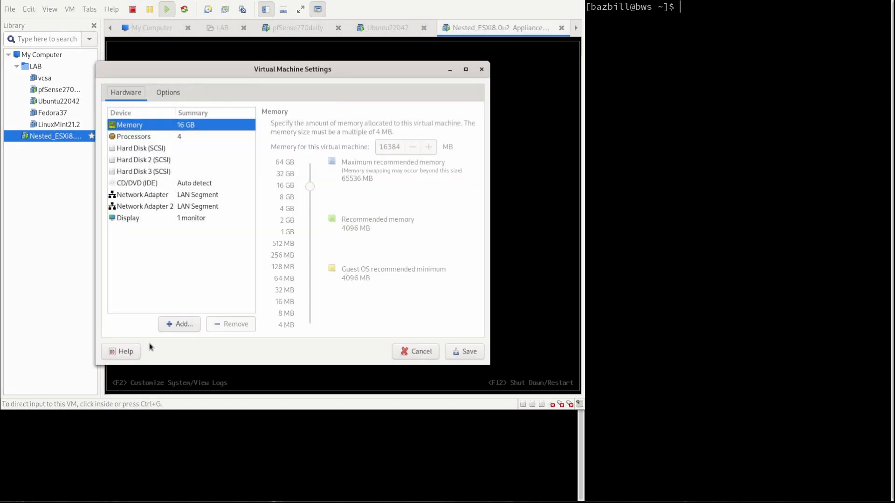
left_click(148, 196)
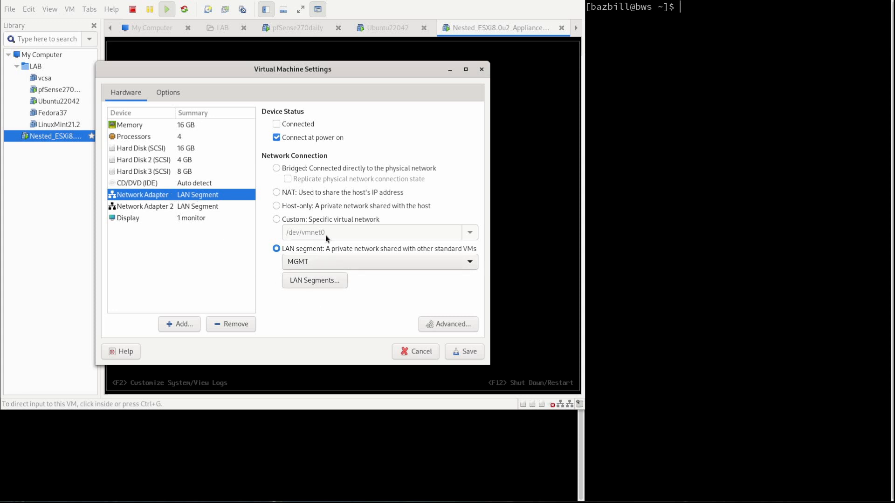
left_click(178, 208)
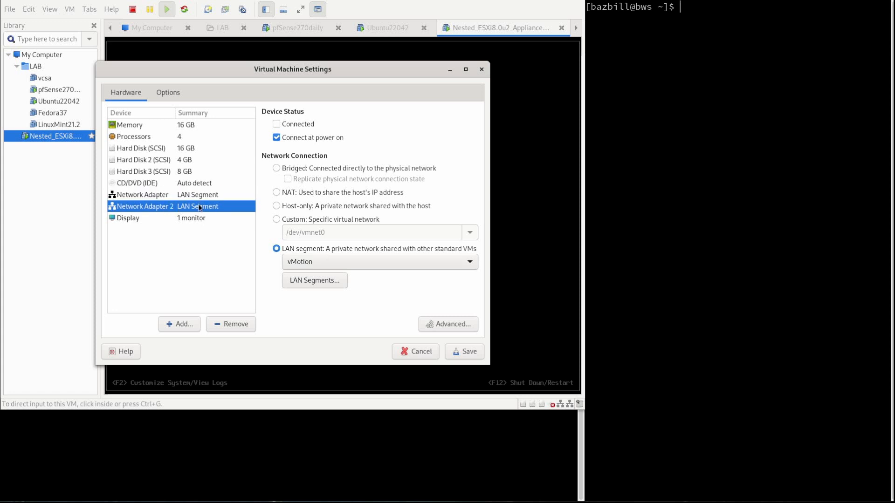
Try Network Adapter 2's connection types, then settle on LAN segment vMotion and save.
left_click(277, 206)
left_click(278, 193)
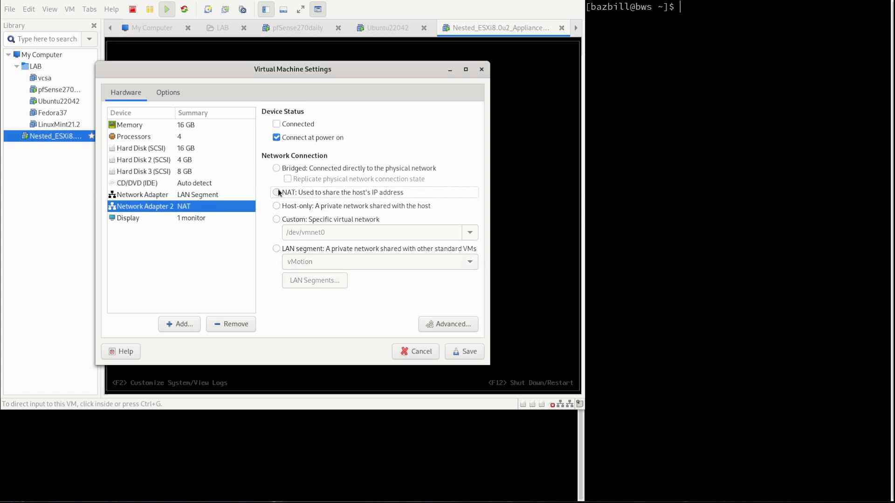
left_click(277, 167)
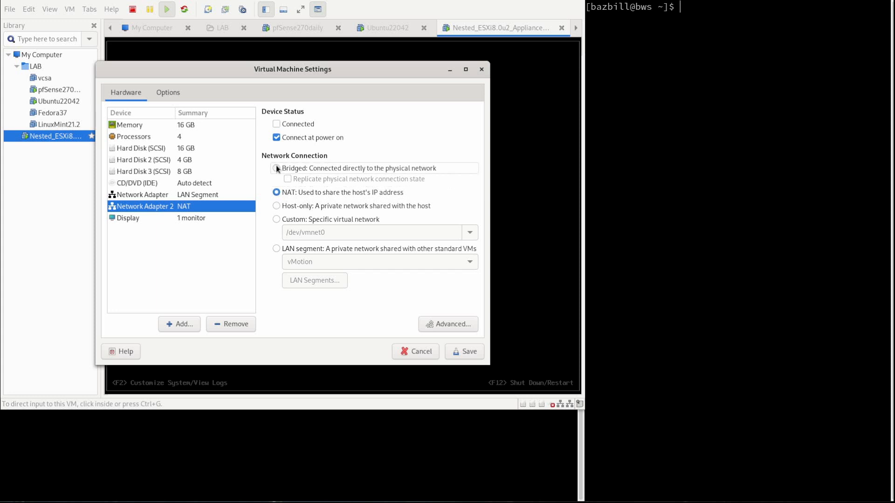
left_click(276, 219)
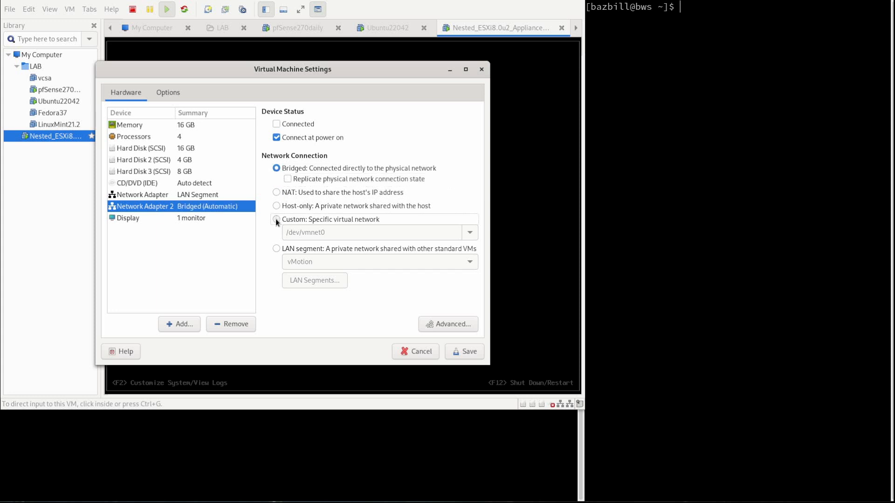
left_click(474, 233)
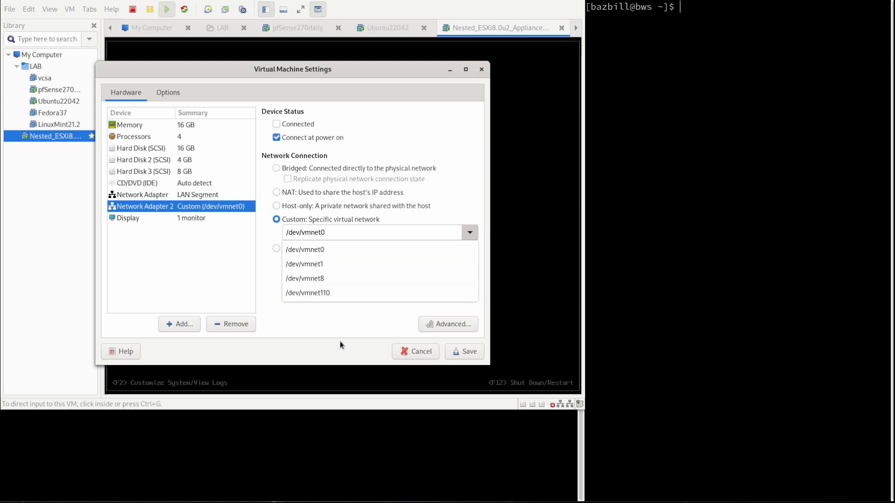
left_click(336, 320)
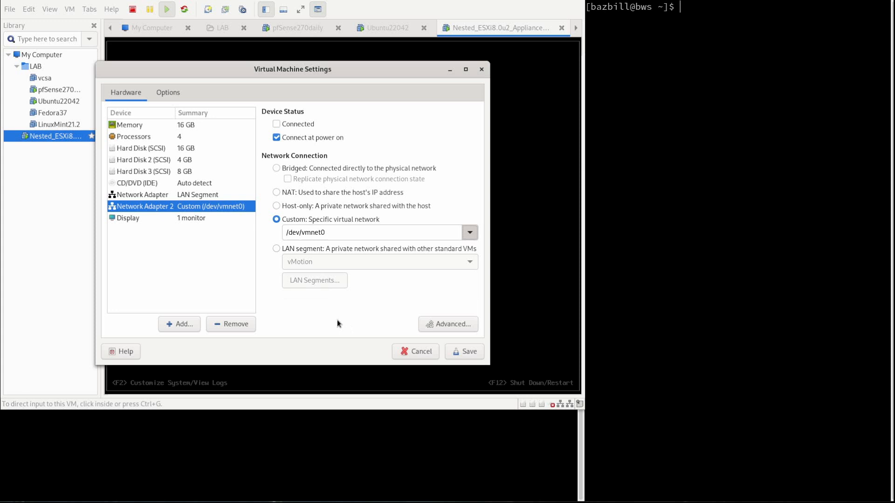
left_click(276, 249)
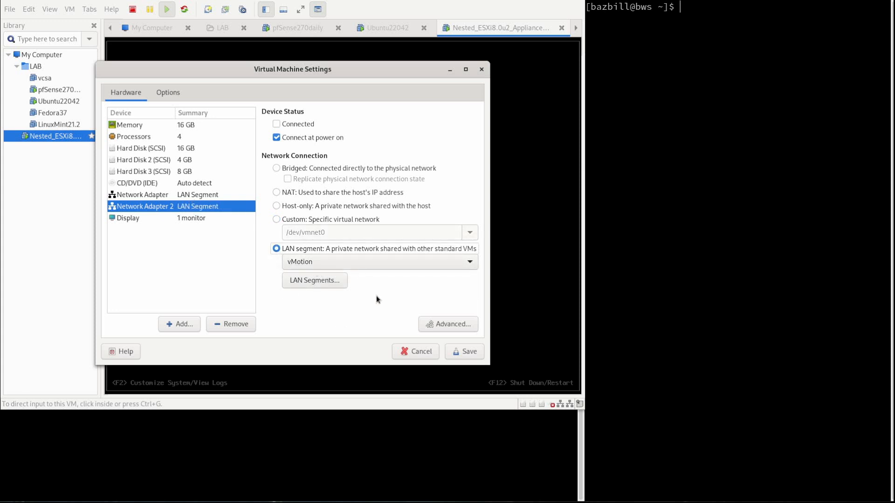
left_click(464, 352)
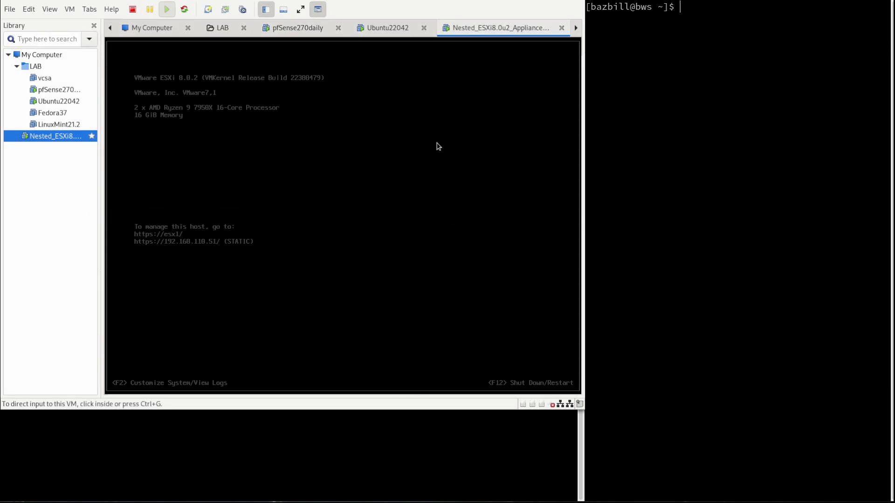
In the Ubuntu VM's KB article, select and copy 'chmod a+rw /dev/vmnet0'.
left_click(399, 31)
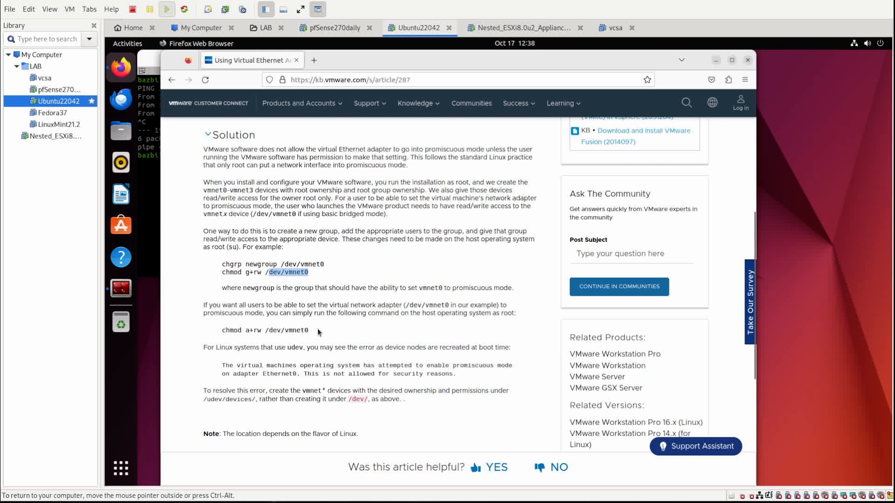
left_click_drag(319, 332, 220, 330)
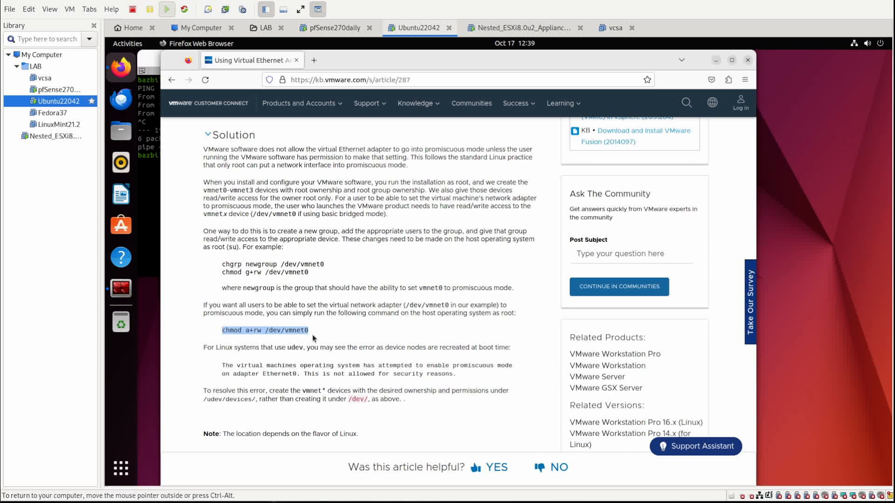
left_click_drag(316, 265, 222, 267)
left_click_drag(313, 274, 222, 264)
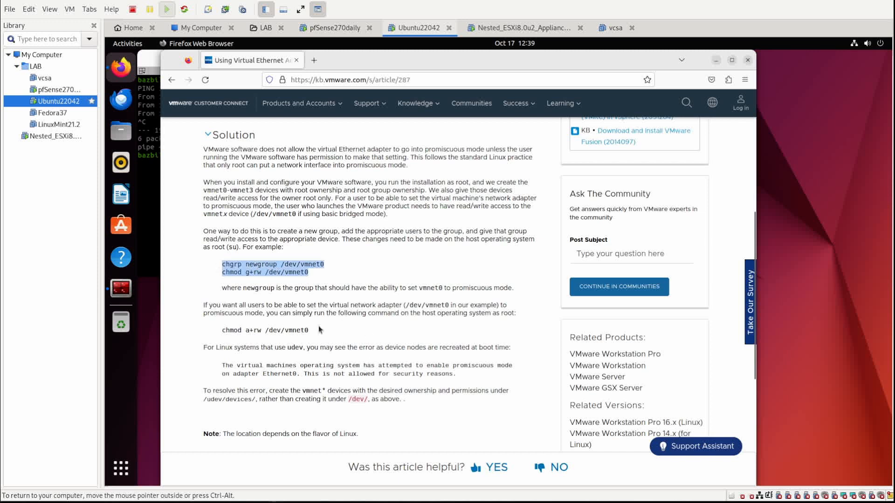
left_click_drag(320, 331, 218, 334)
right_click(249, 333)
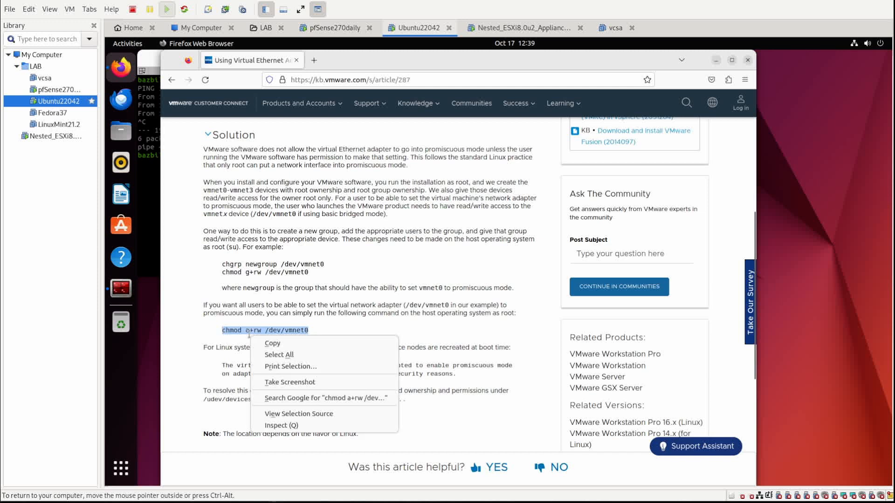
left_click(258, 345)
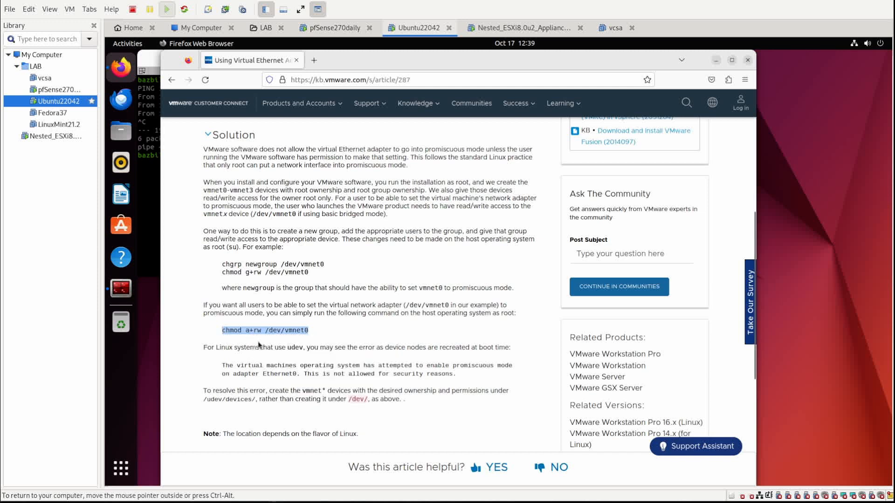
Minimize the Ubuntu terminal and bring up the host's Terminator window.
key("alt+Tab")
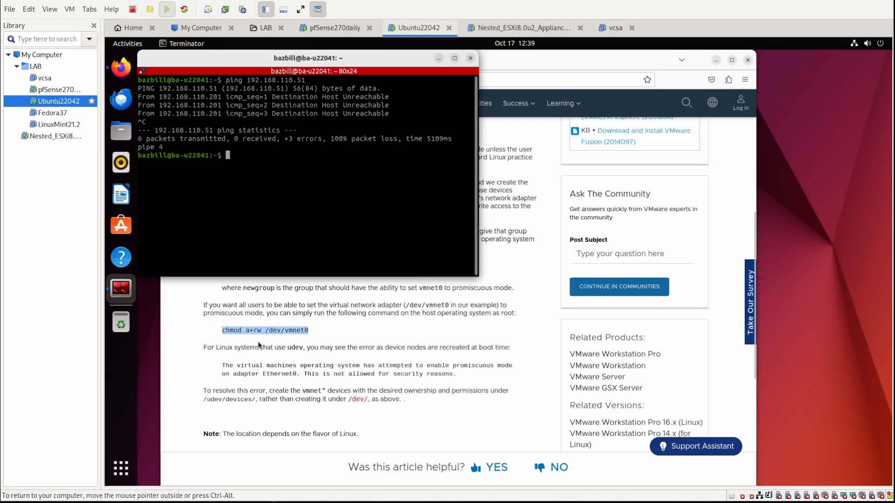
left_click(438, 59)
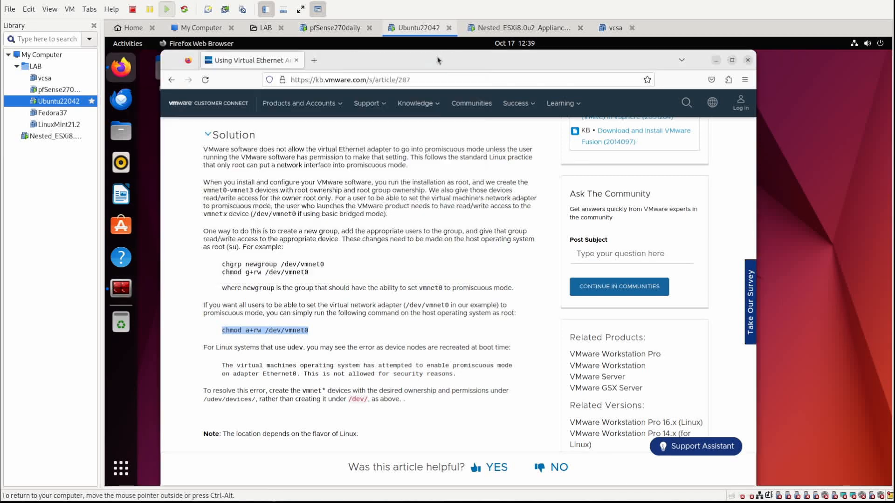
key("alt+Tab")
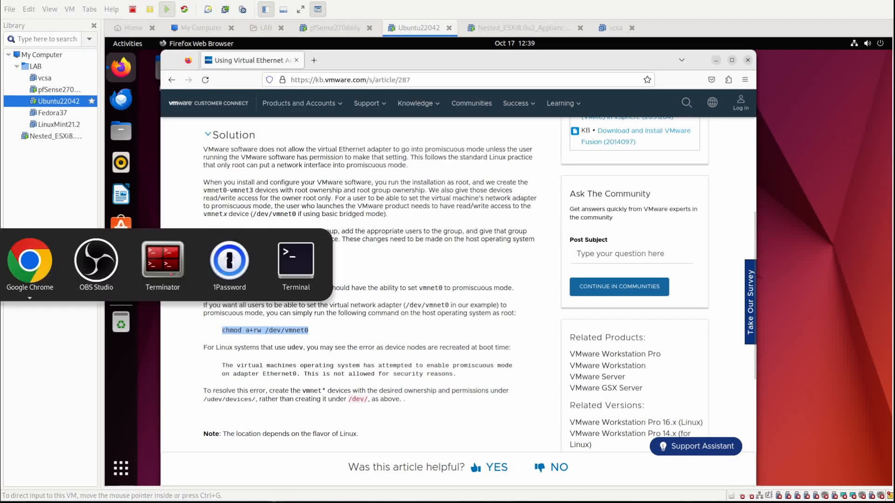
key("alt+Tab")
key("alt+Tab")
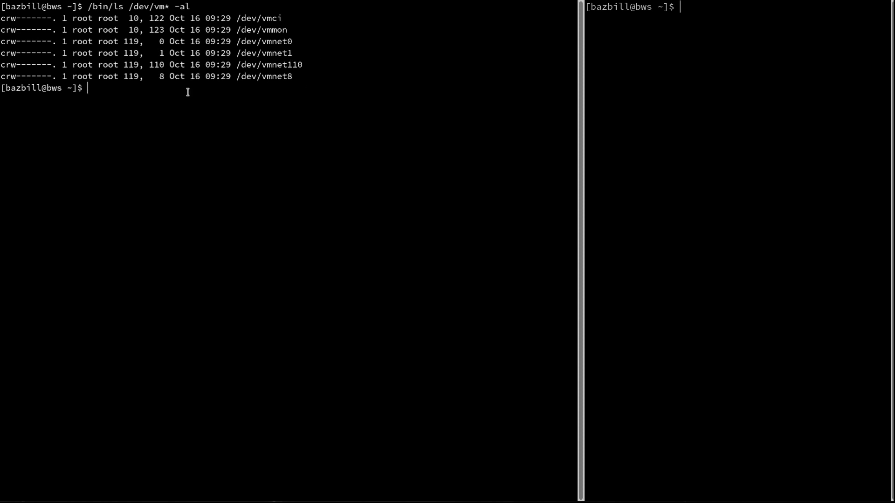
Run chmod a+rw /dev/vmnet0, then rerun it with sudo after the permission error.
key("ctrl+shift+v")
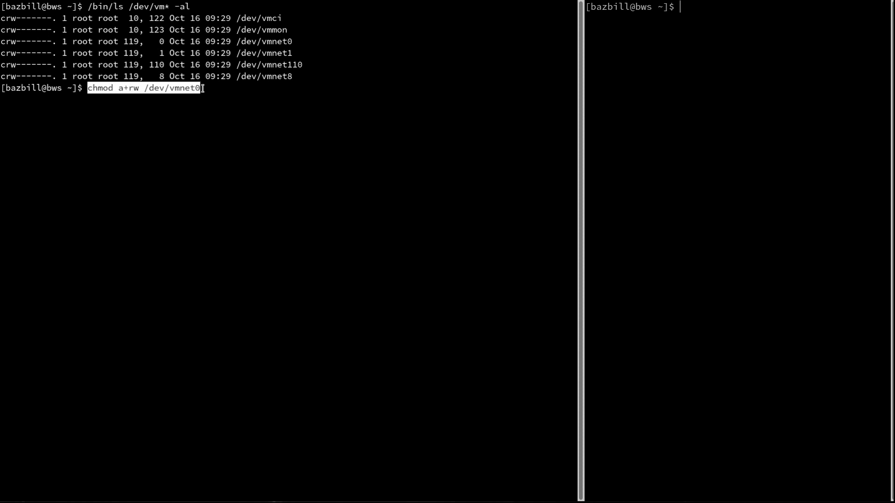
key("Return")
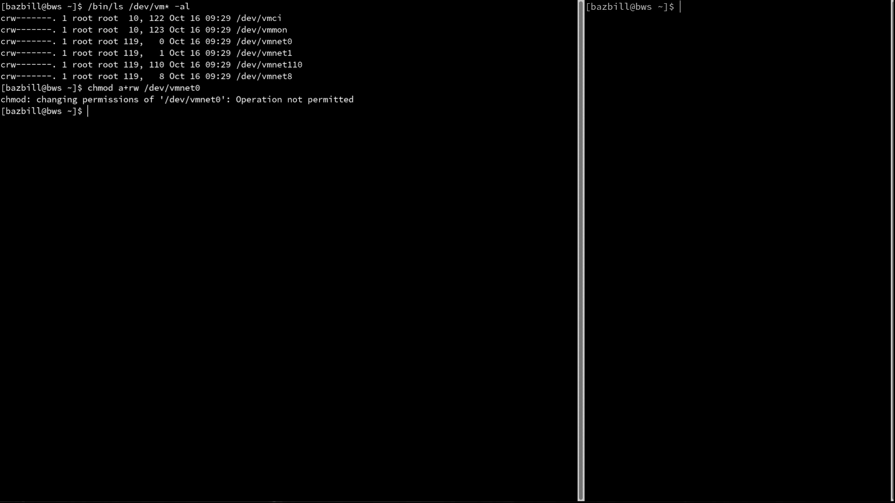
key("Up")
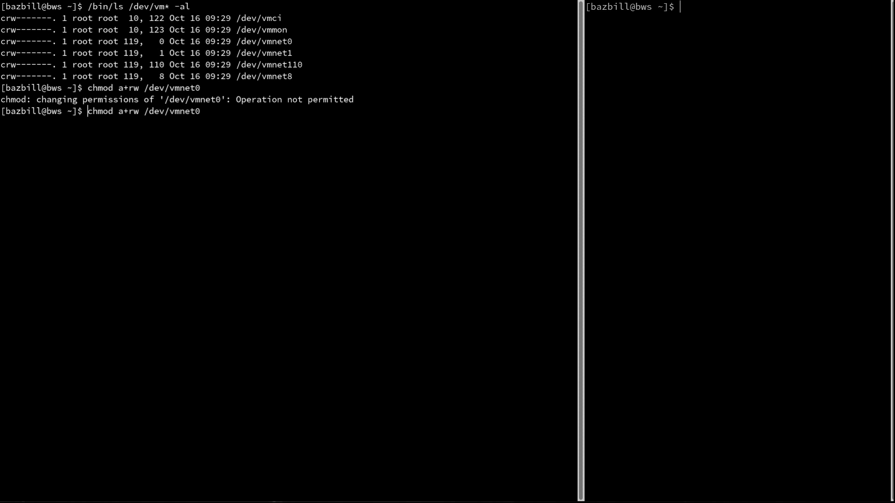
key("Home")
type("sudo")
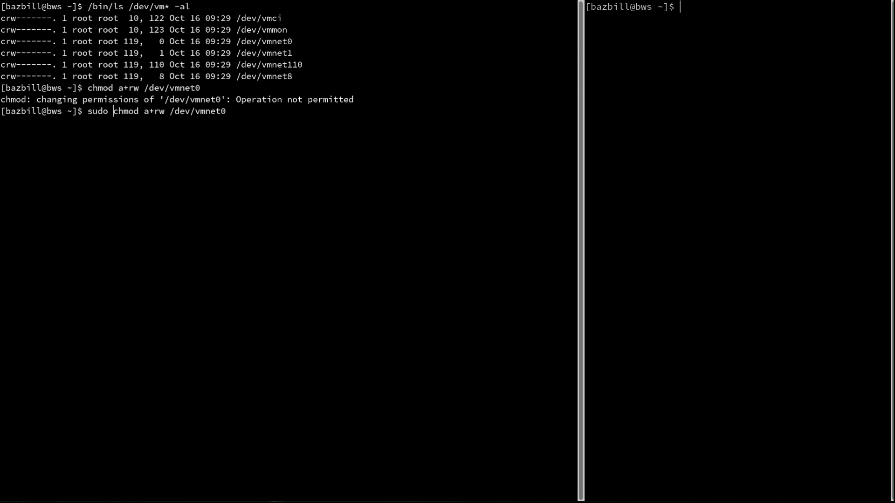
key("Return")
List /dev/vm* again to confirm /dev/vmnet0 now shows crw-rw-rw-.
key("Up")
key("Up")
key("Up")
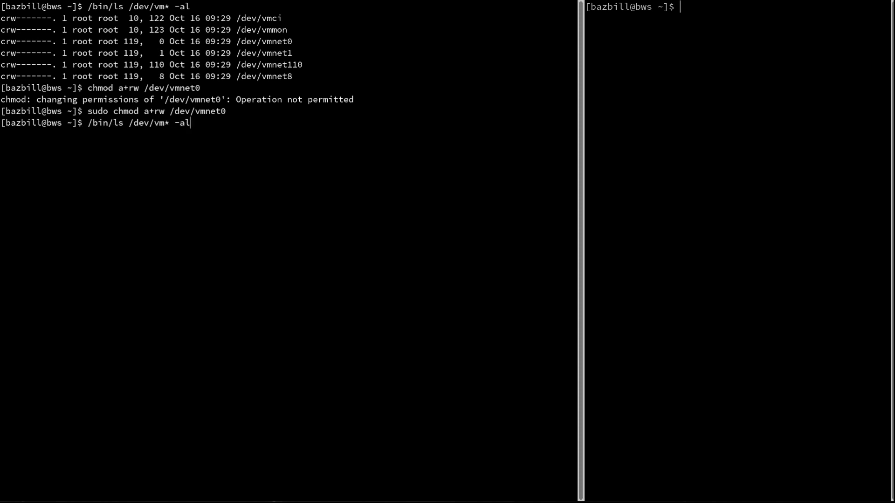
key("Return")
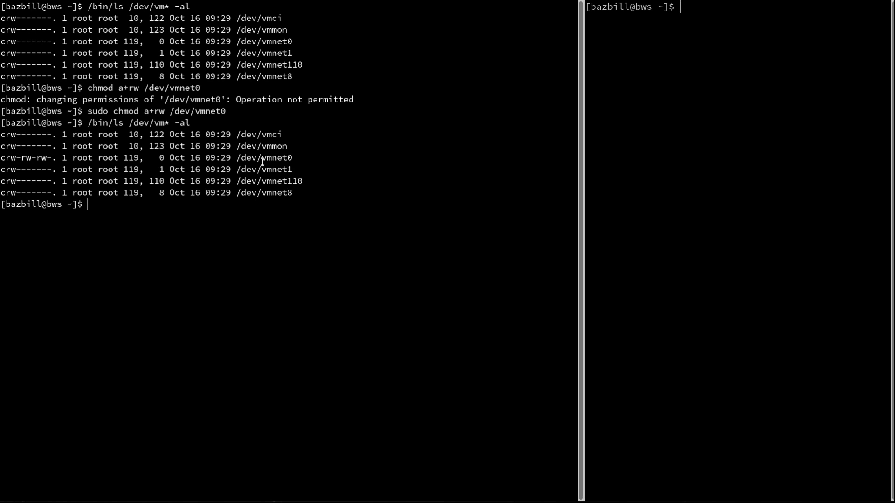
key("alt+Tab")
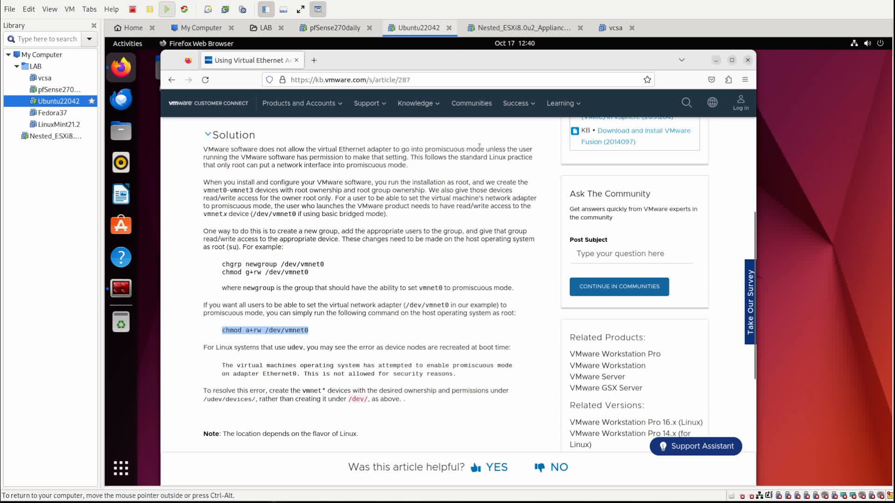
Minimize Firefox, bring the Ubuntu terminal forward and repeat the ping to 192.168.110.51.
left_click(715, 60)
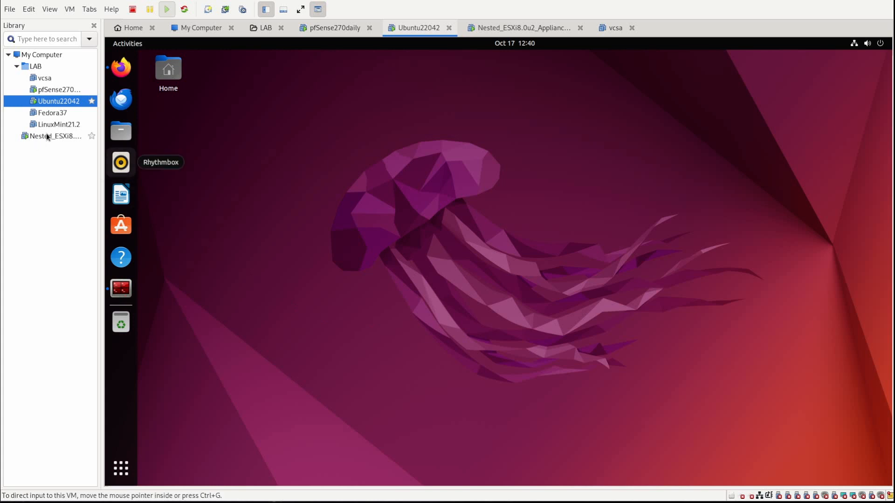
left_click(130, 295)
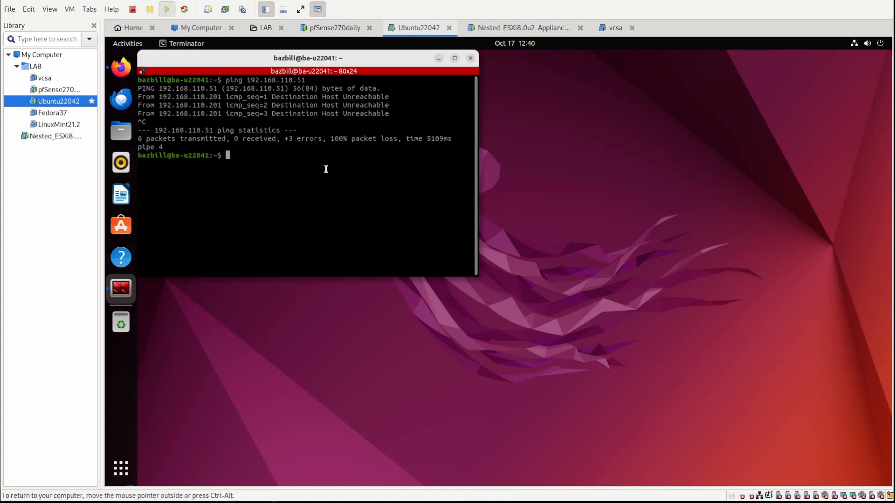
key("Up")
key("Return")
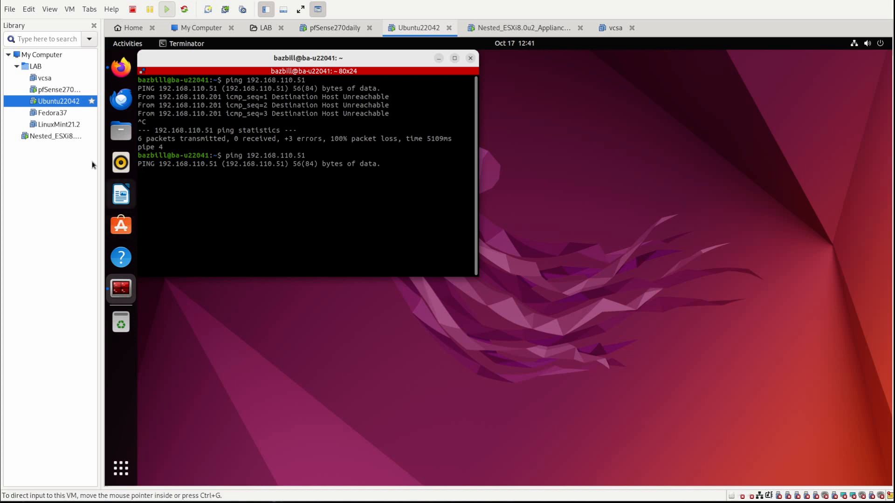
Shut down the Nested_ESXi8 guest and confirm the shutdown.
left_click(43, 138)
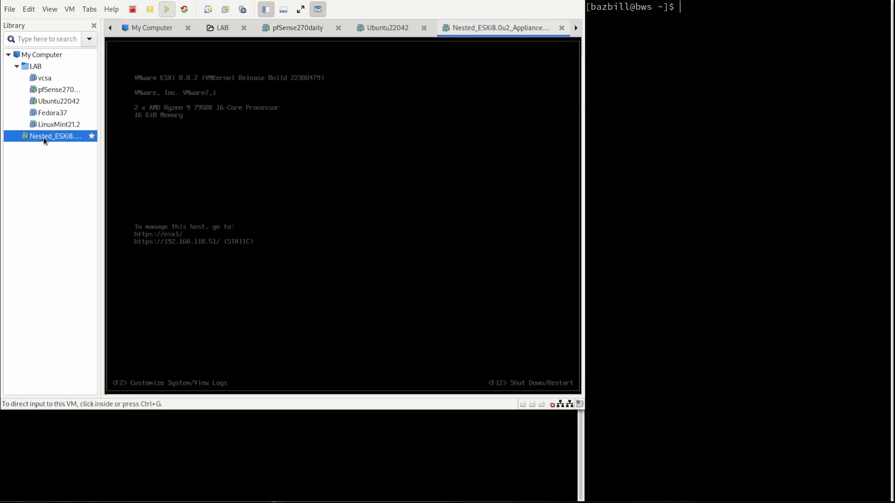
right_click(44, 138)
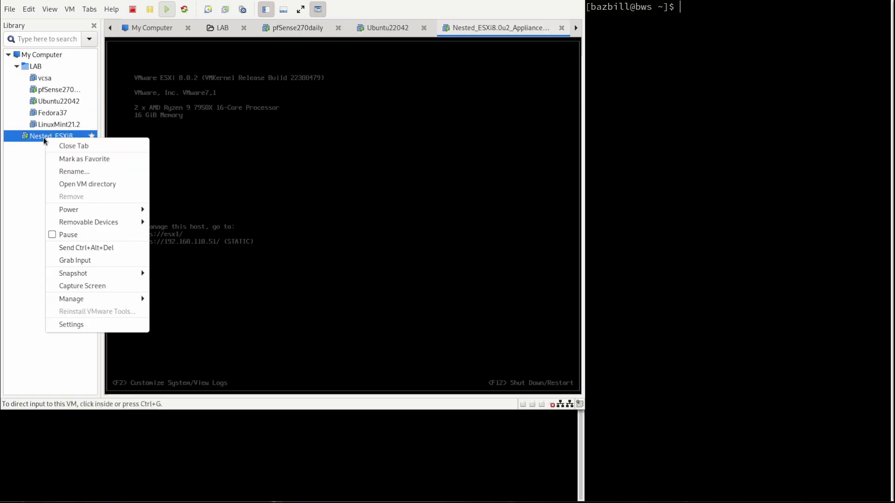
mouse_move(89, 212)
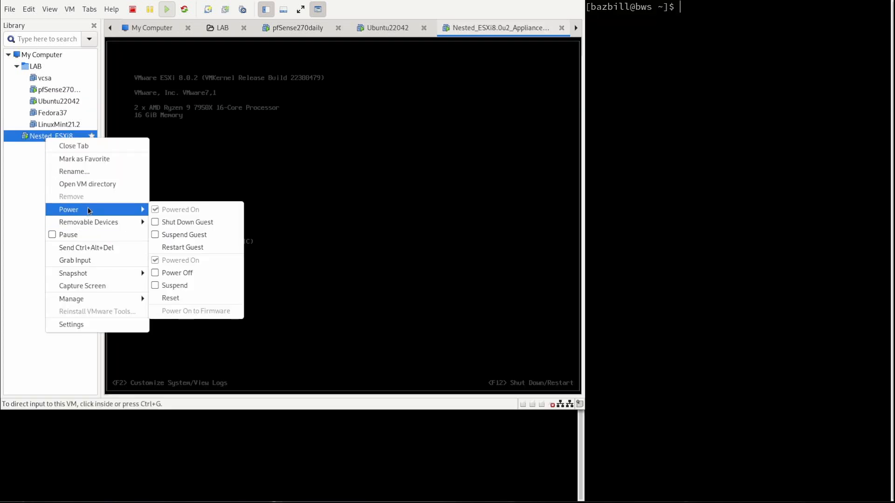
left_click(201, 223)
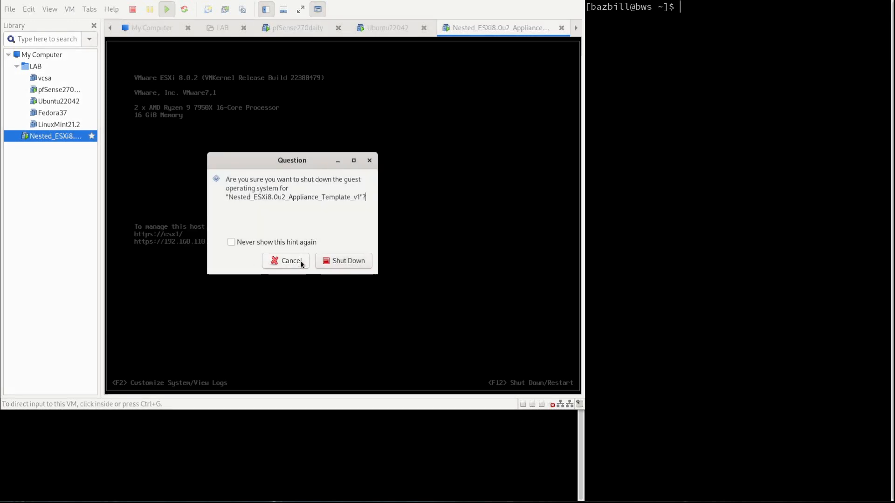
left_click(339, 262)
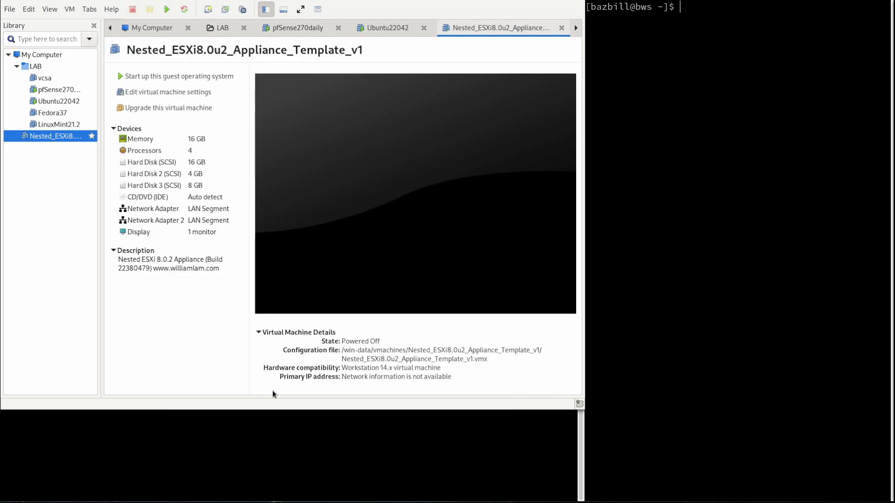
Start up the powered-off Nested_ESXi8 guest again.
right_click(43, 138)
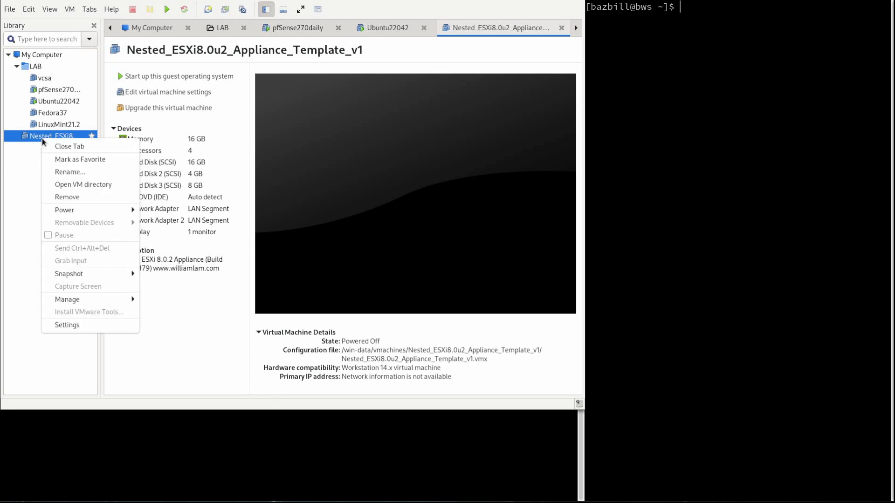
mouse_move(105, 208)
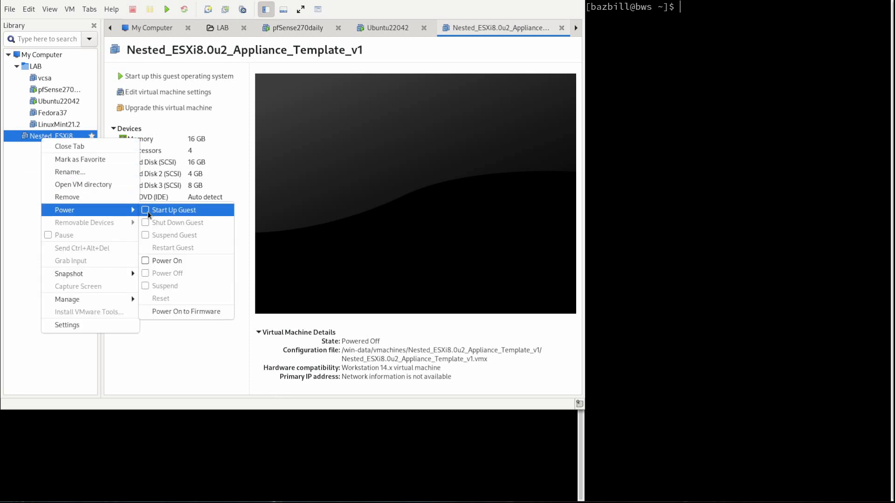
left_click(149, 210)
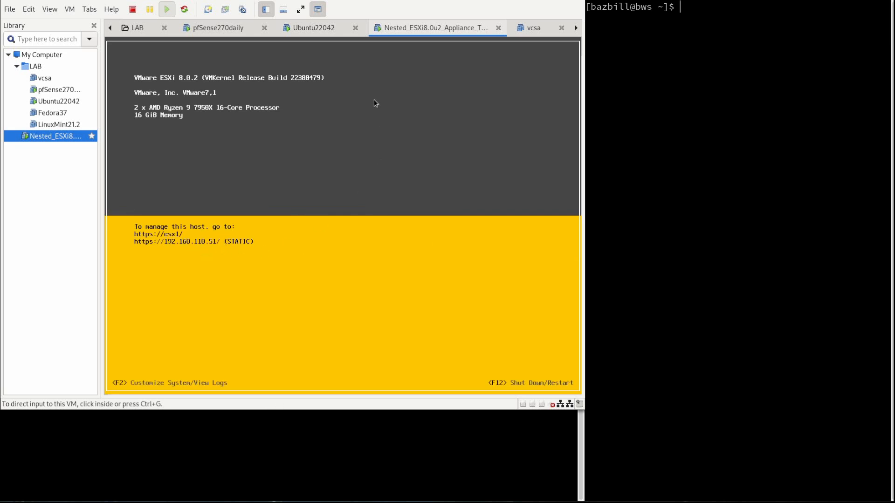
Go to the Ubuntu22042 VM to watch replies arrive from 192.168.110.51.
left_click(321, 28)
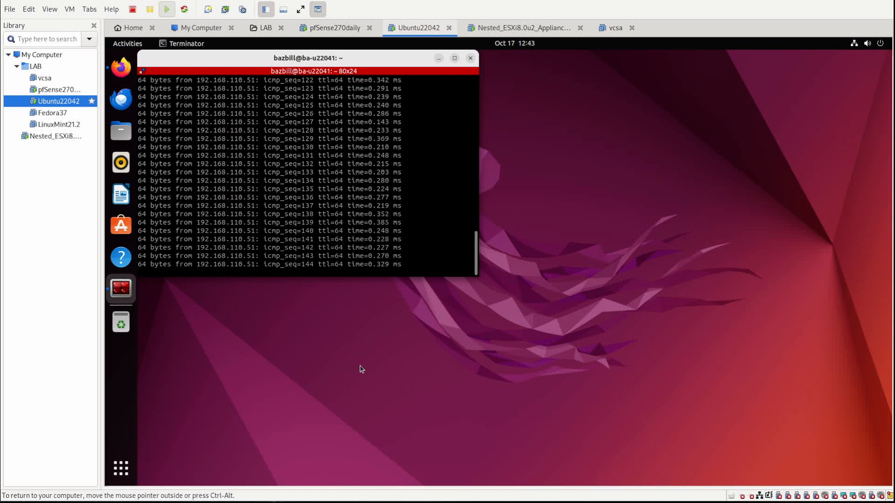
Open the Nested_ESXi8 VM's settings, check the Processors page, and cancel without changes.
left_click(56, 135)
right_click(57, 135)
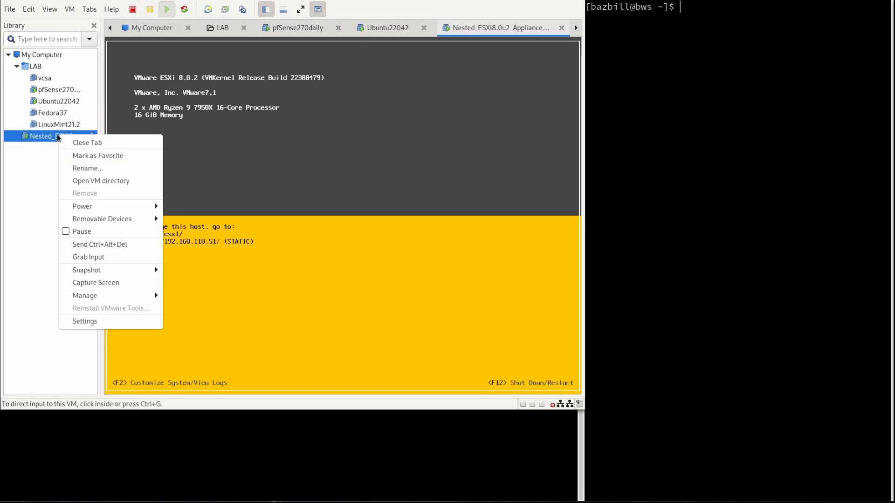
left_click(128, 320)
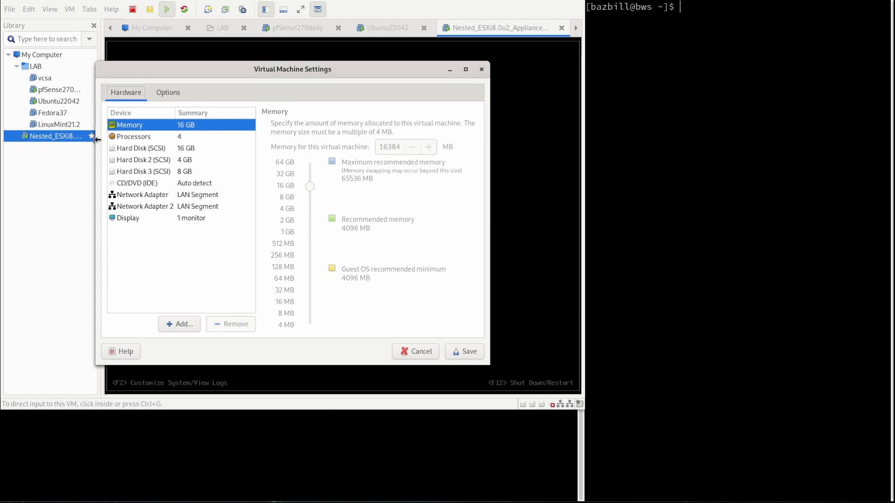
left_click(125, 139)
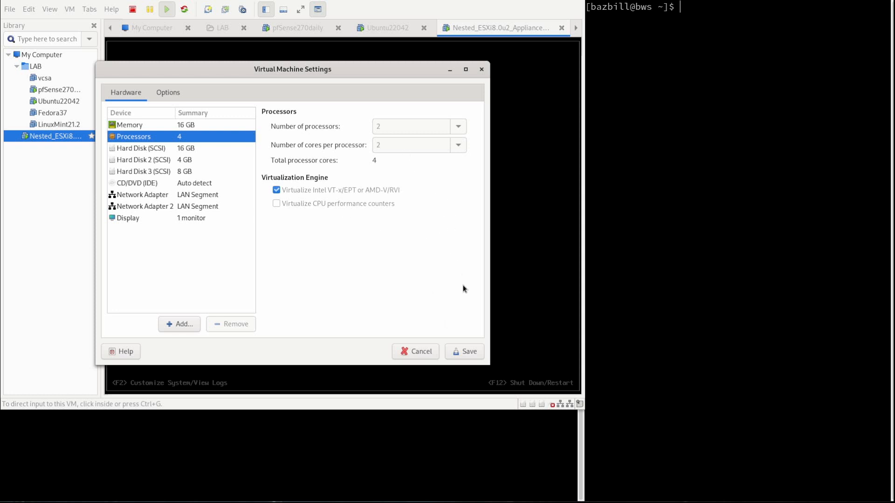
left_click(423, 350)
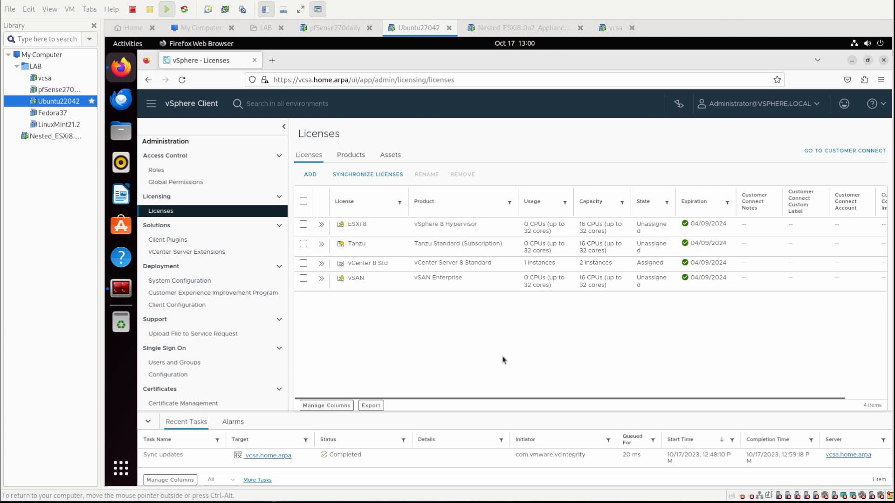
Leave the Licenses page for the vcsa.home.arpa inventory showing DC1 and Cluster1.
left_click(151, 109)
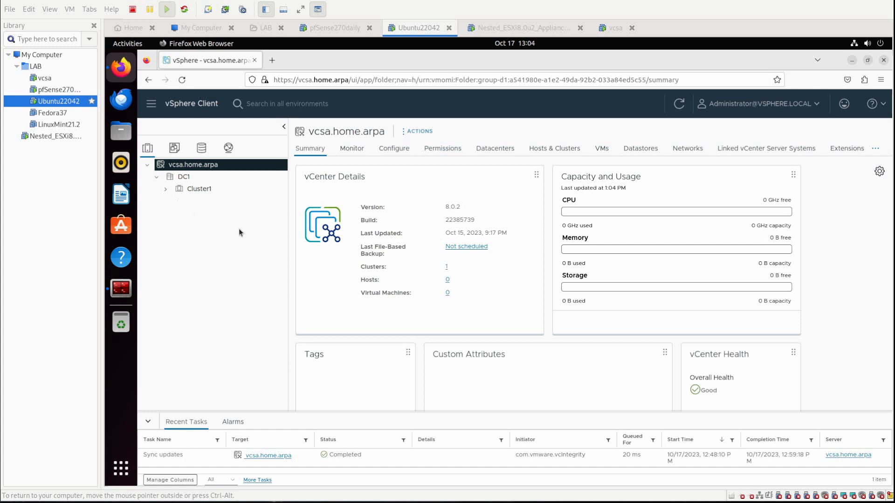
Launch the Add Hosts wizard on Cluster1, ready to enter the host's IP address or FQDN.
left_click(165, 188)
left_click(201, 190)
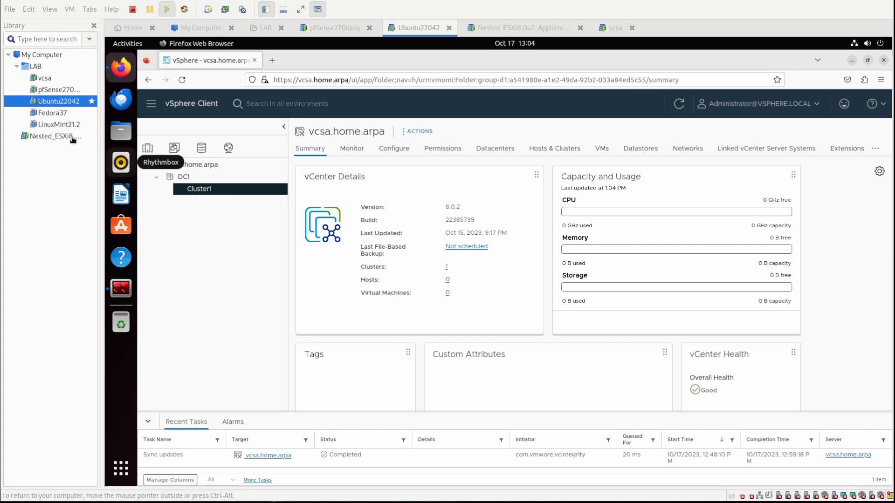
right_click(217, 189)
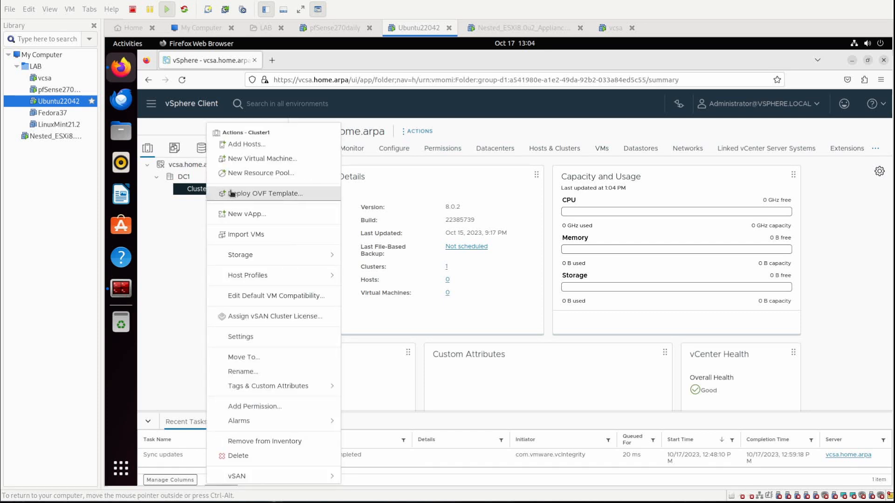
left_click(244, 144)
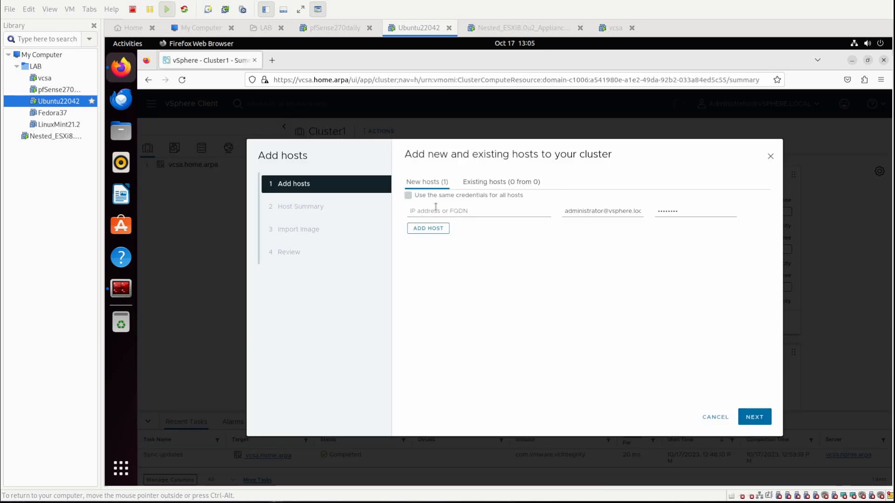
left_click(427, 211)
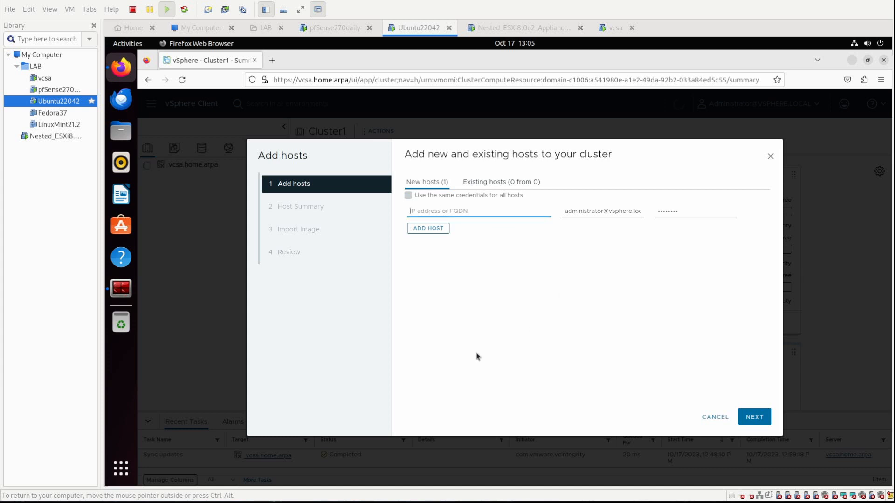
Ping esx1.home.arpa in Terminator to confirm it resolves to 192.168.110.51 with 0% loss.
left_click(125, 299)
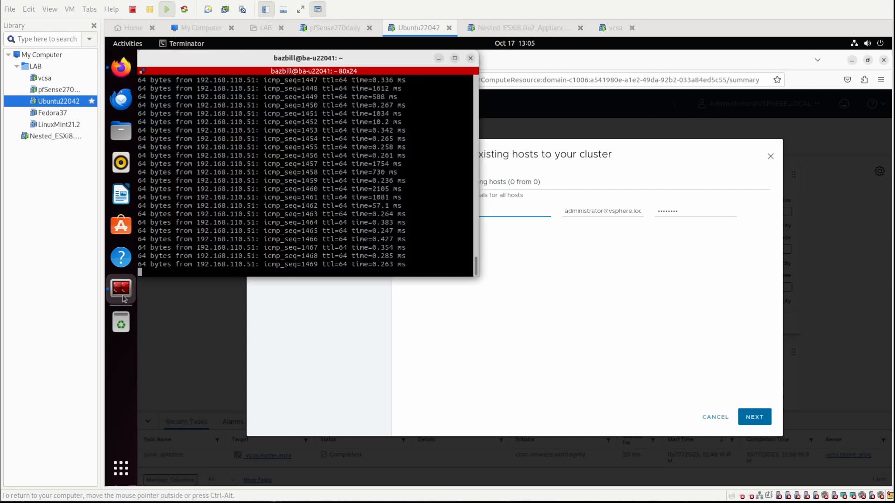
key("ctrl+c")
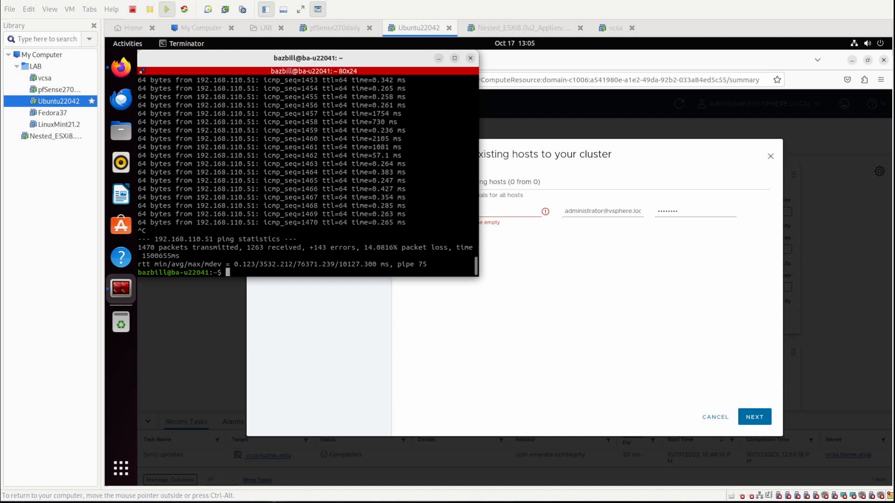
type("ping esx1.home.arpa")
key("Return")
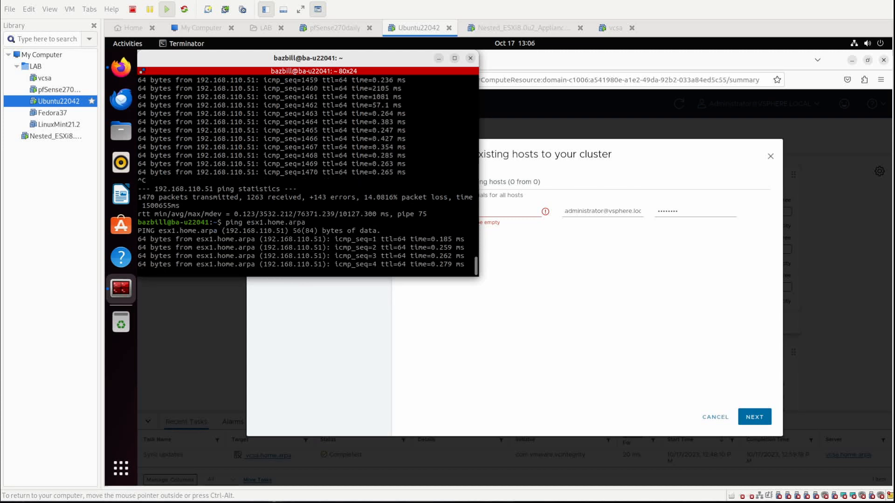
key("ctrl+c")
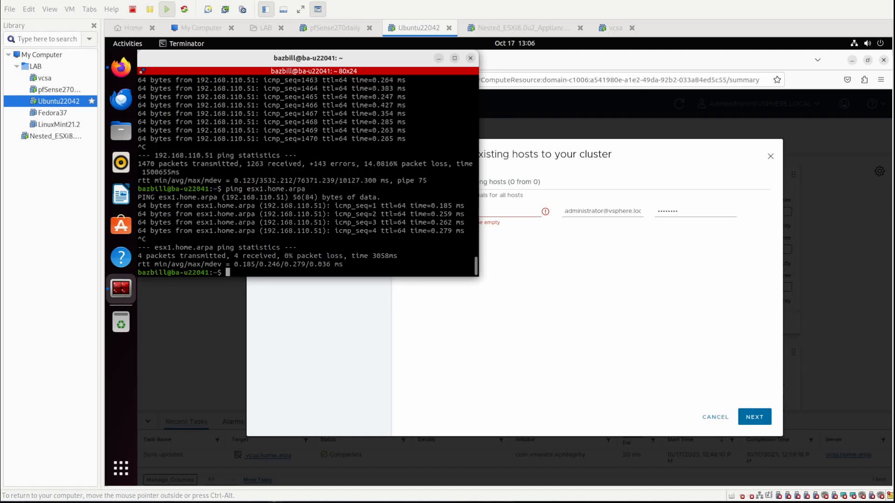
left_click(578, 274)
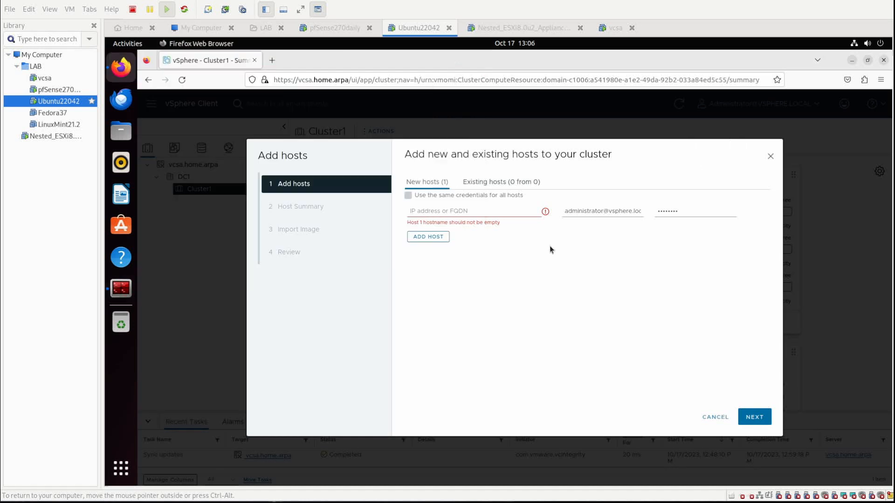
Submit host esx1.home.arpa with user root and its password, declining Firefox's save-login prompt.
left_click(454, 213)
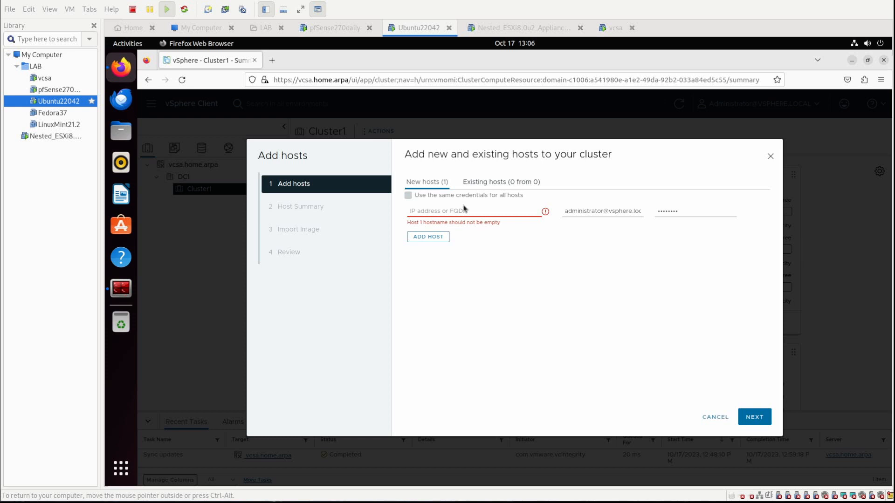
type("esx1.home.")
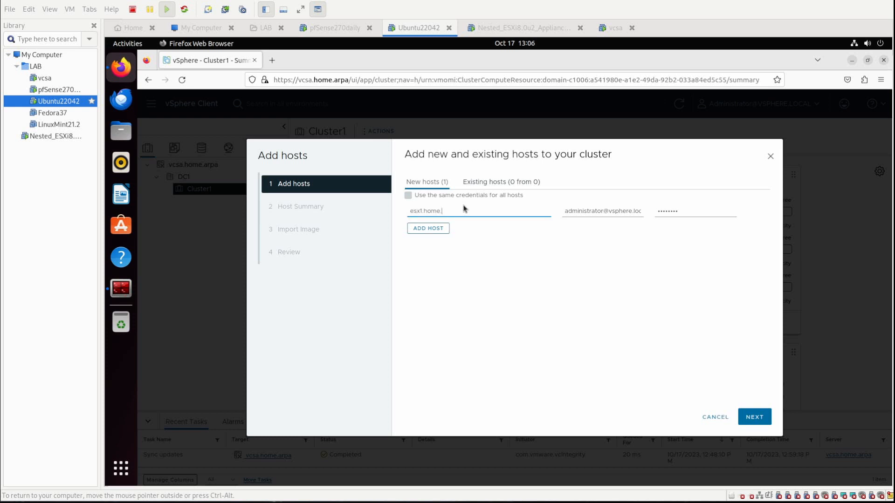
type("arpa")
key("Tab")
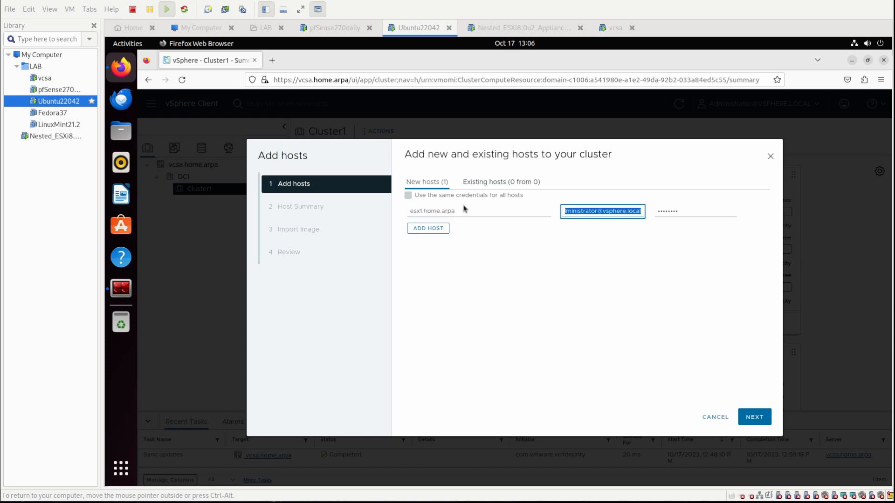
type("root")
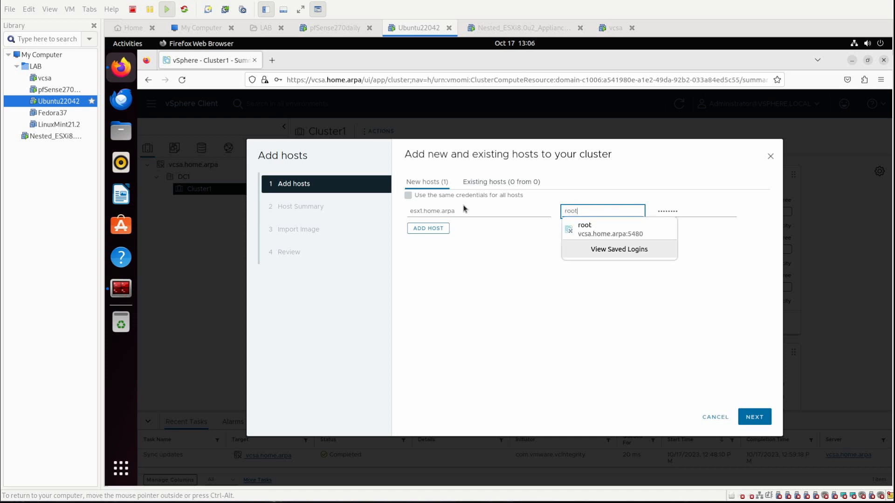
key("Tab")
type("V")
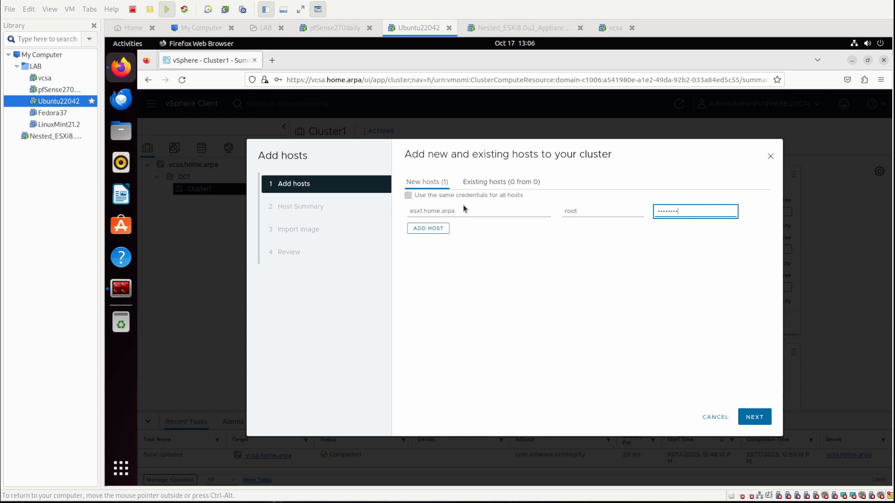
left_click(755, 419)
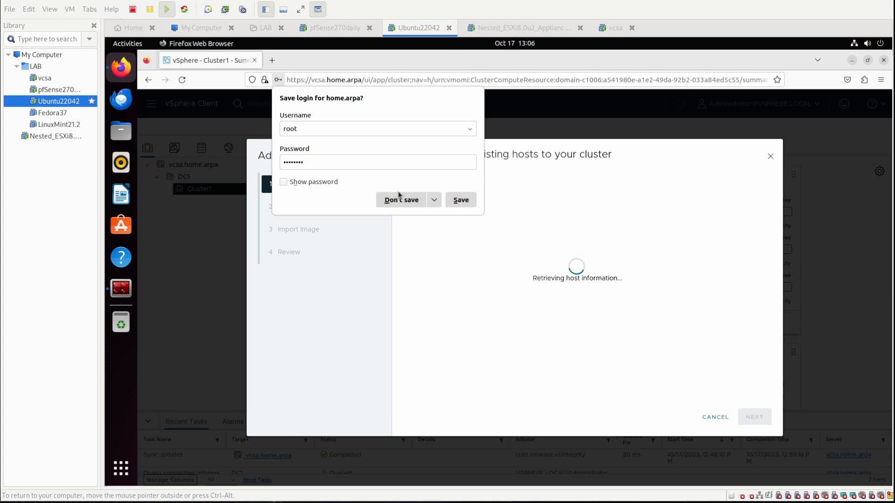
left_click(401, 200)
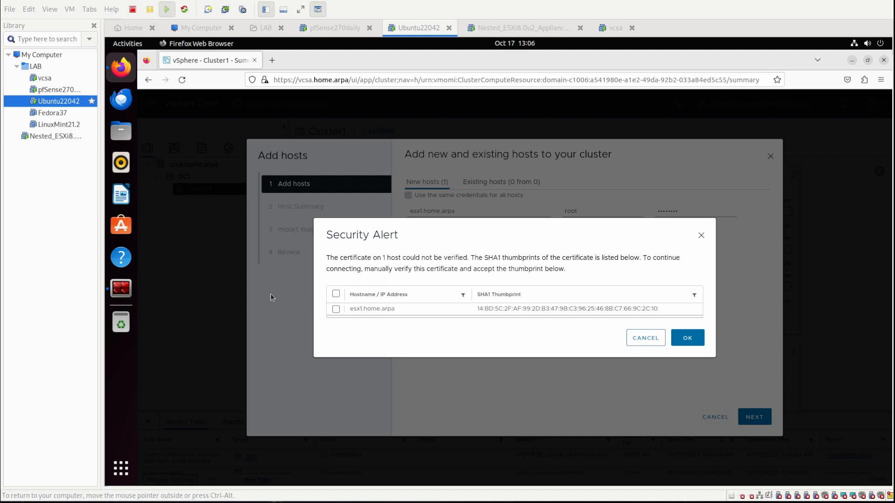
Trust esx1's certificate thumbprint and finish the wizard without importing a cluster image.
left_click(335, 310)
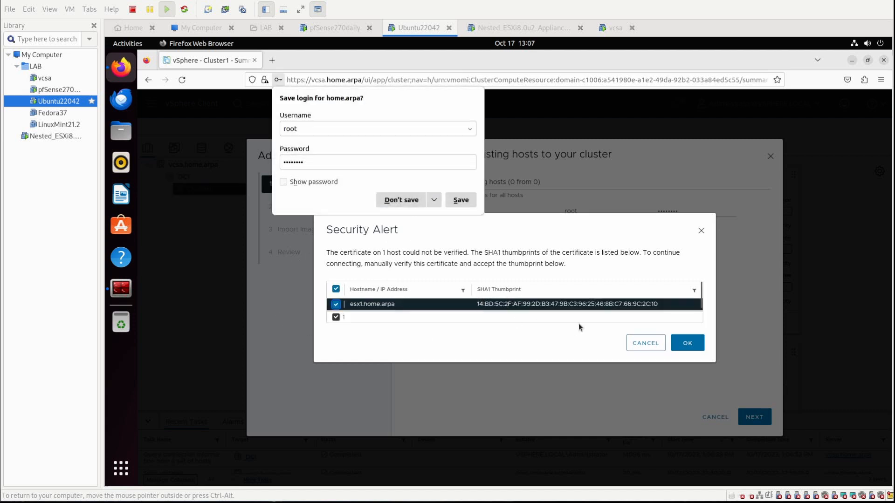
left_click(687, 343)
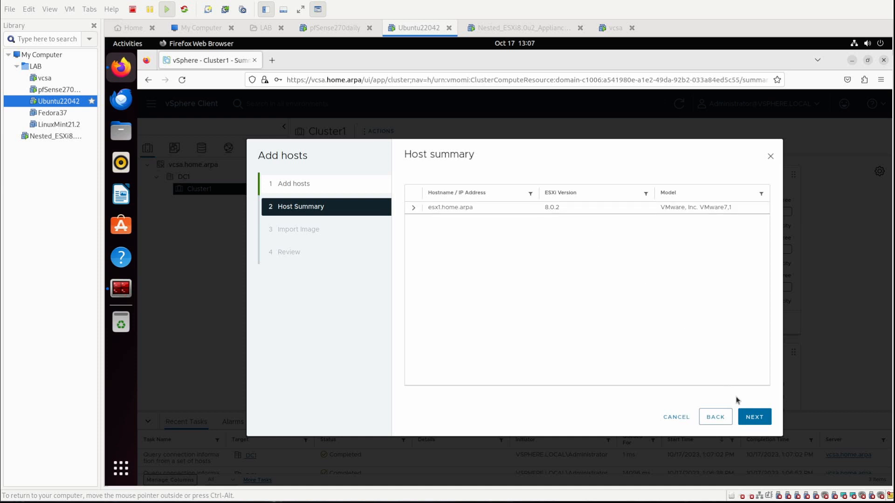
left_click(752, 417)
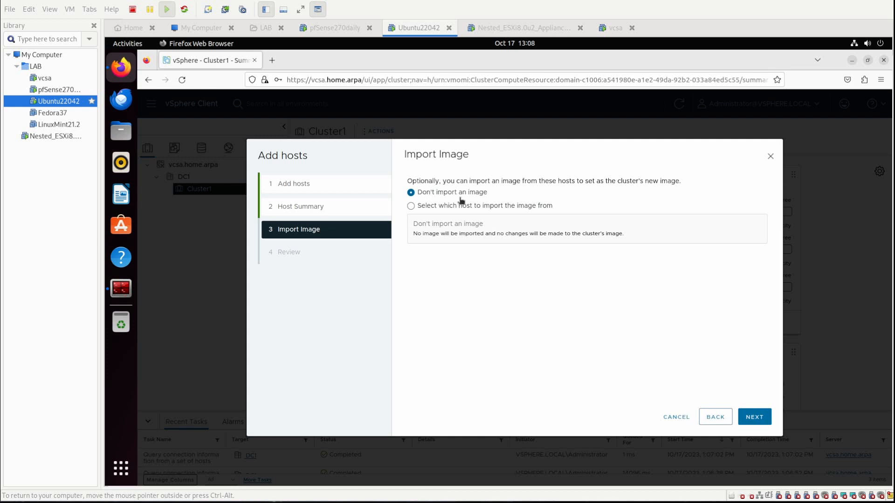
left_click(758, 417)
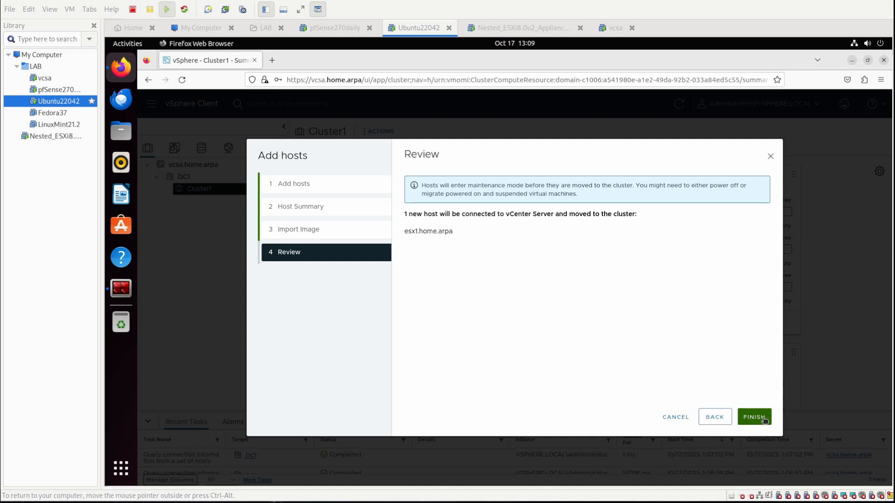
left_click(763, 420)
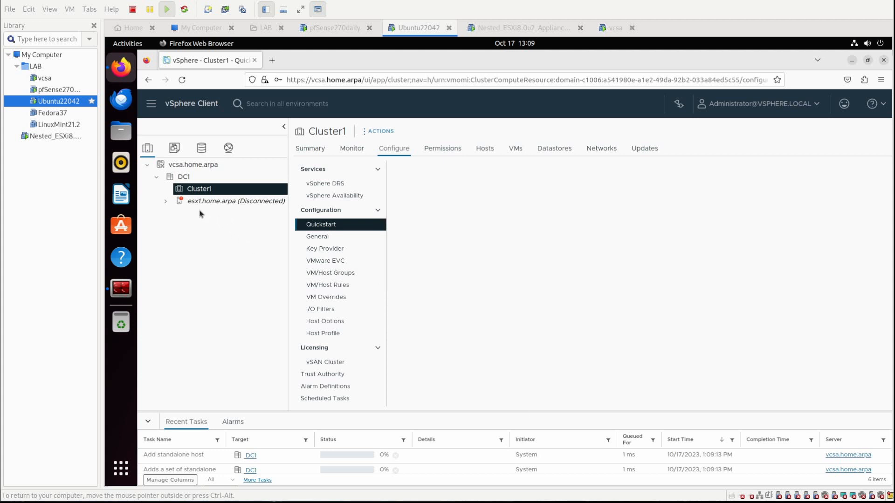
Drag the Nested_ESXi8 VM into the LAB folder and display its ESXi console.
left_click(166, 201)
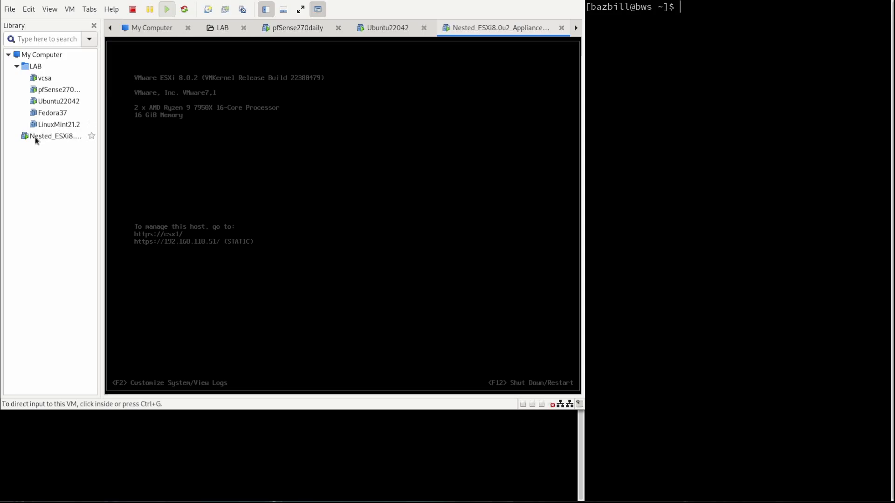
left_click_drag(36, 135, 50, 66)
left_click_drag(51, 67, 49, 66)
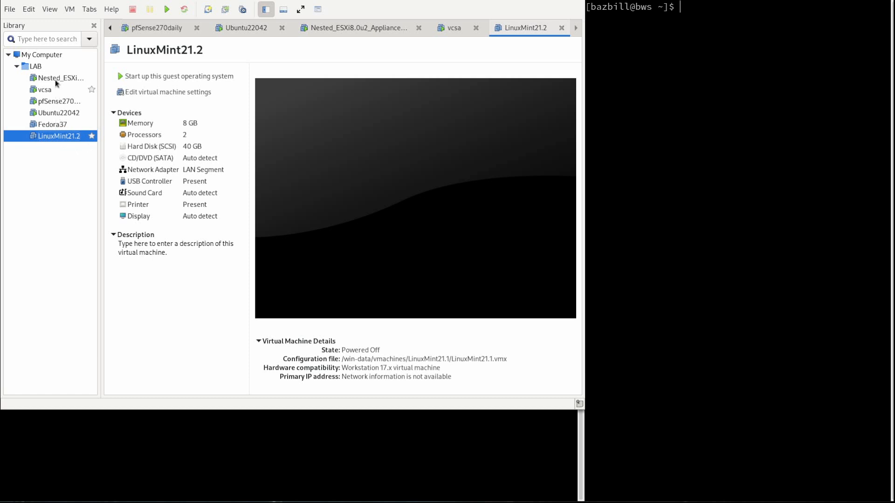
left_click(55, 80)
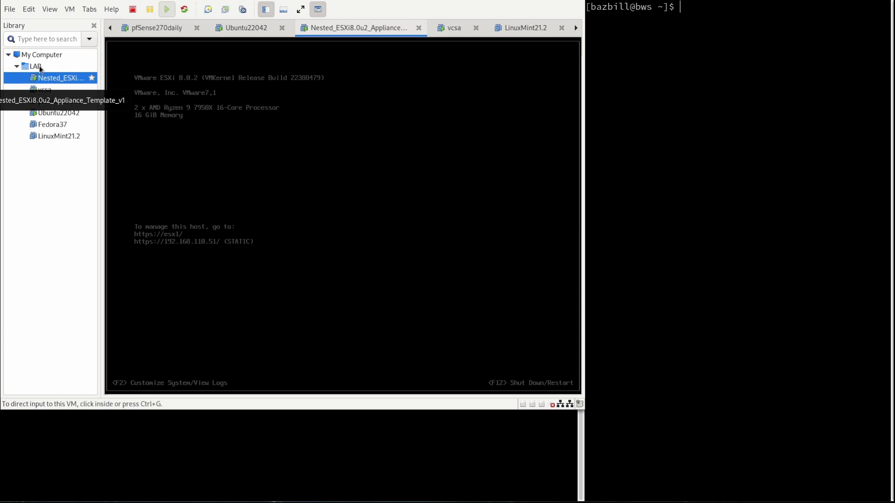
left_click(10, 10)
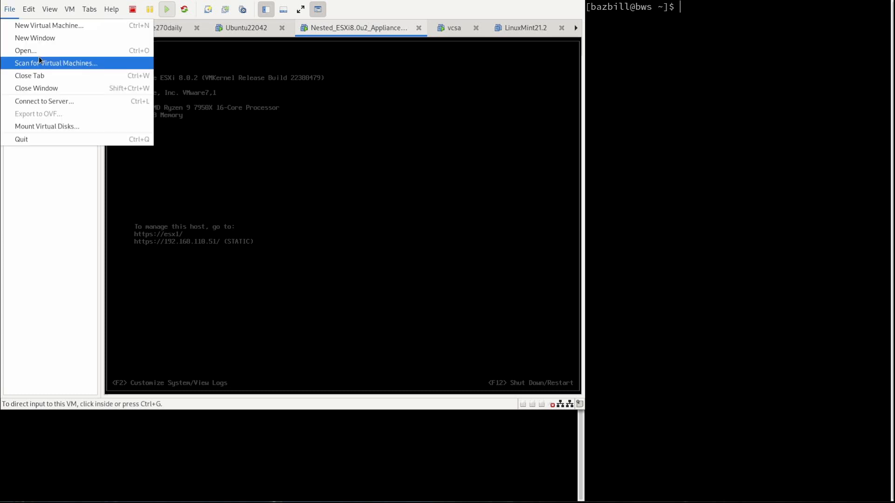
Open Downloads/files/Exports/Nested_ESXi8.0u2_Appliance_Template_v1.ova for import and accept its EULA.
left_click(38, 49)
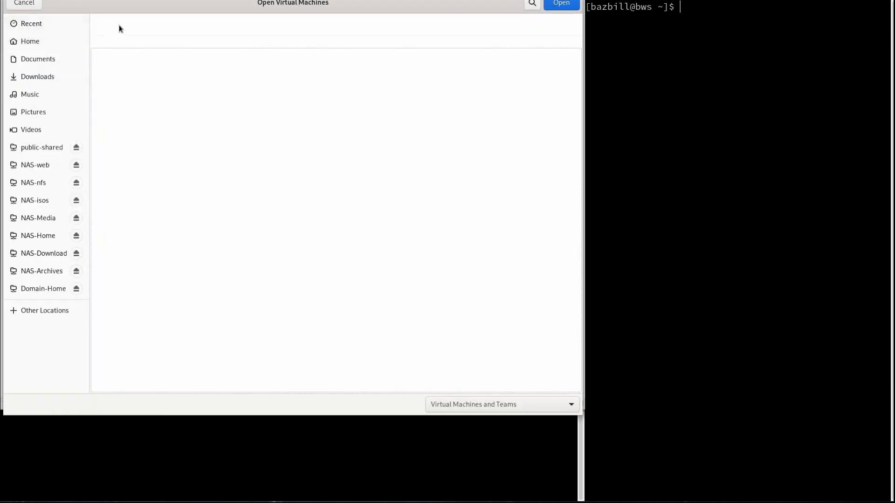
left_click(51, 78)
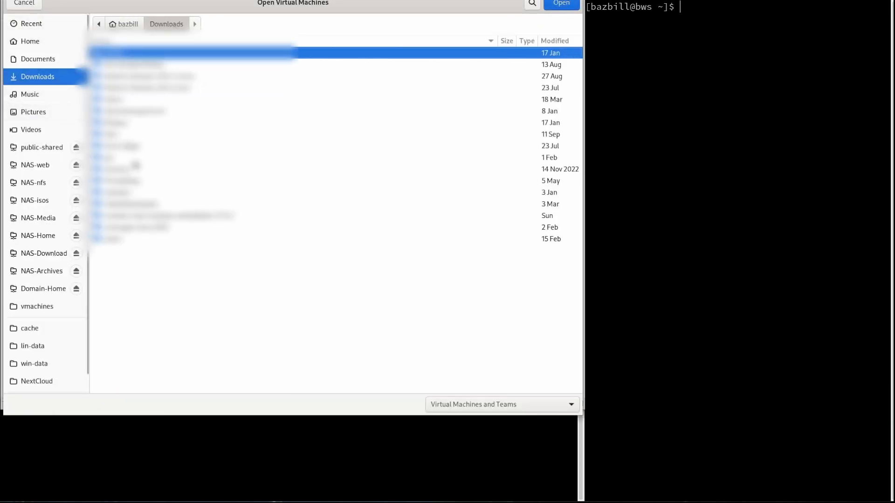
left_click(120, 135)
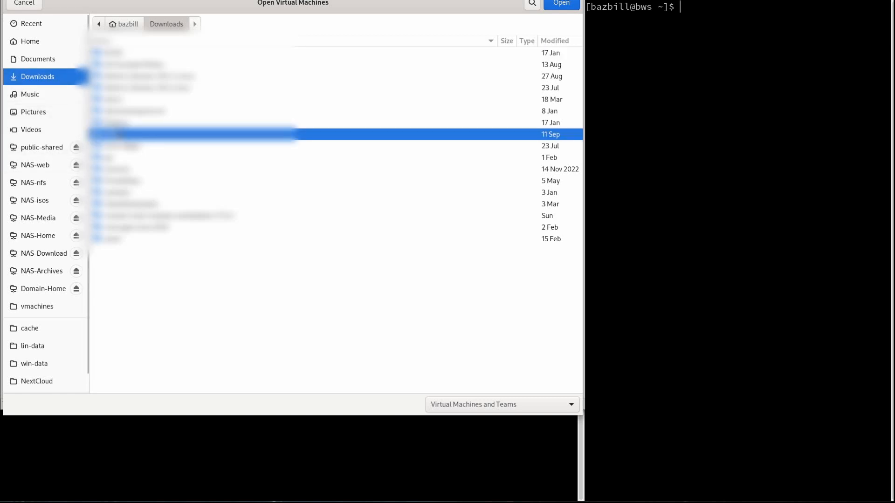
double_click(119, 135)
double_click(109, 53)
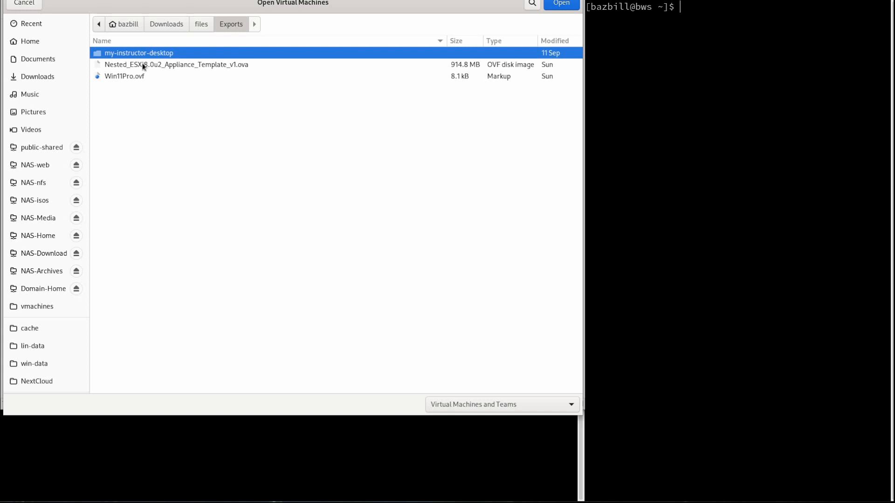
left_click(144, 65)
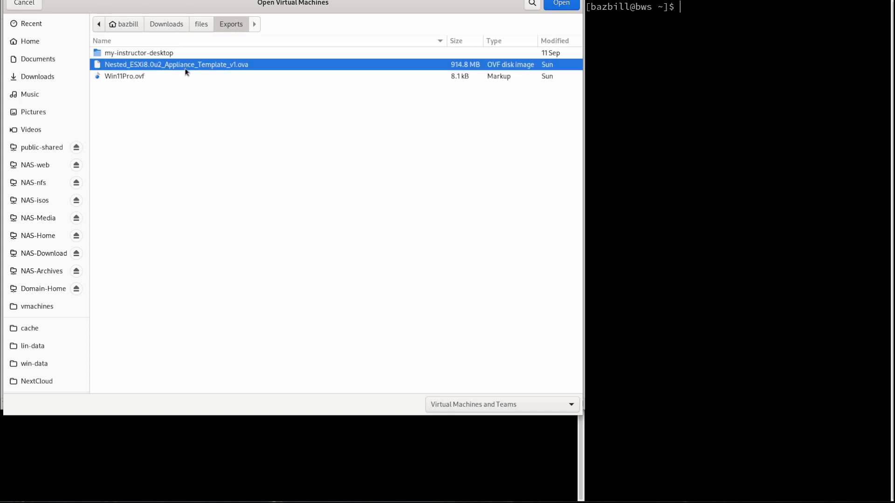
left_click(565, 3)
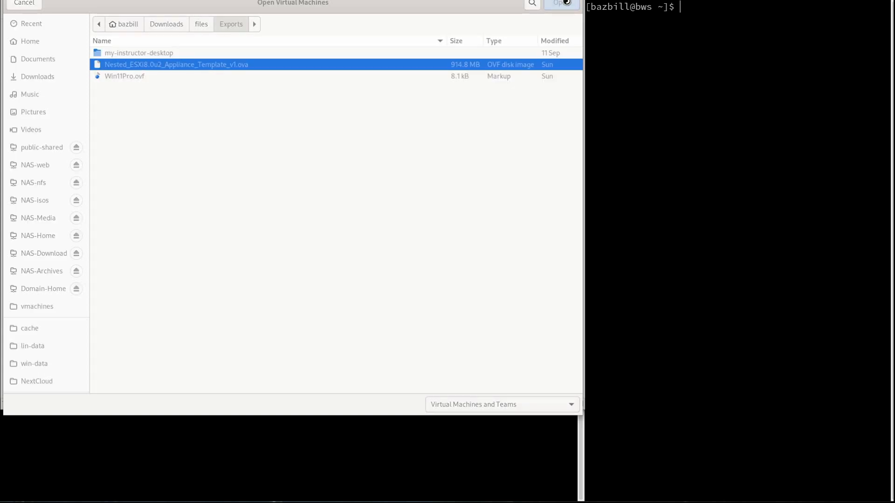
left_click(205, 316)
left_click(452, 361)
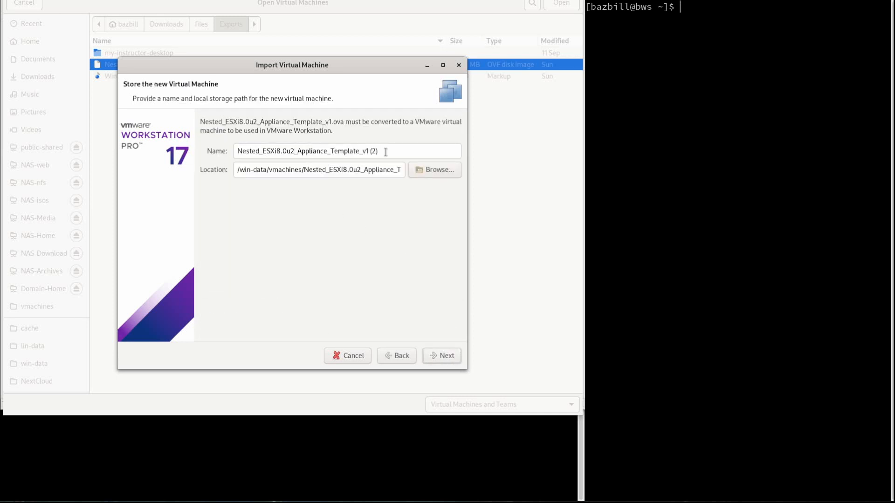
Replace the proposed name Nested_ESXi8.0u2_Appliance_Template_v1 (2) with esx2 and continue.
triple_click(238, 152)
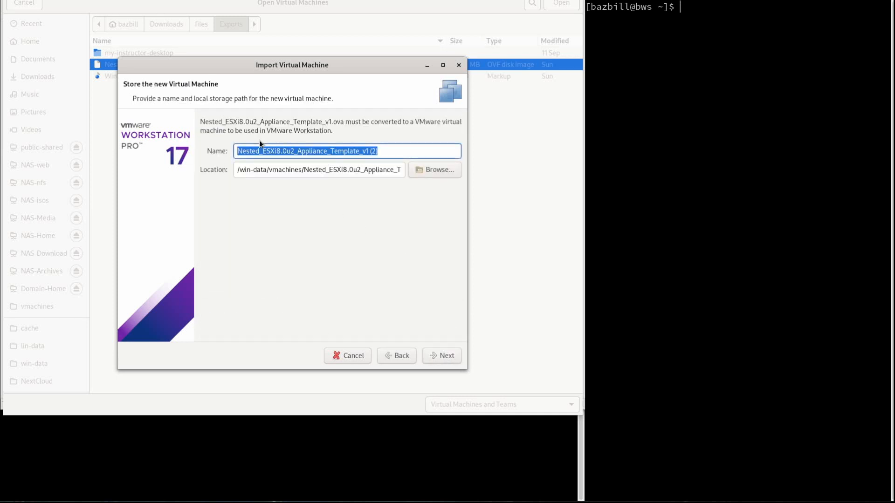
type("esx2")
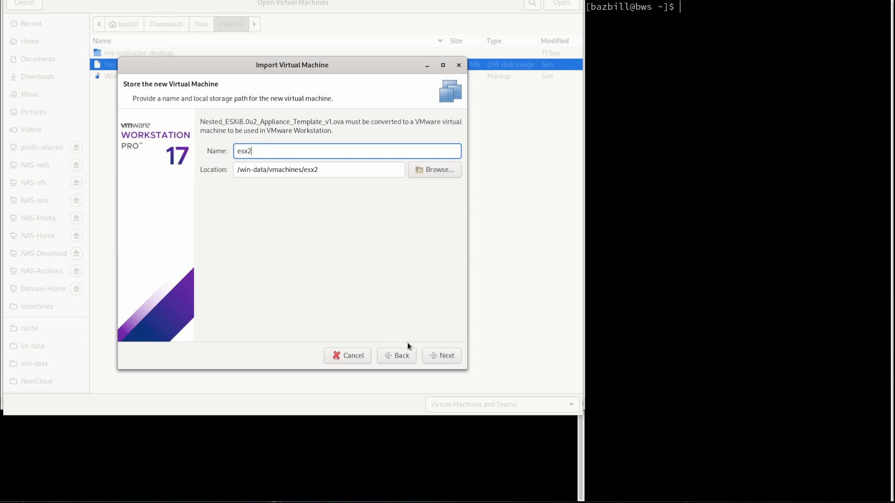
left_click(444, 357)
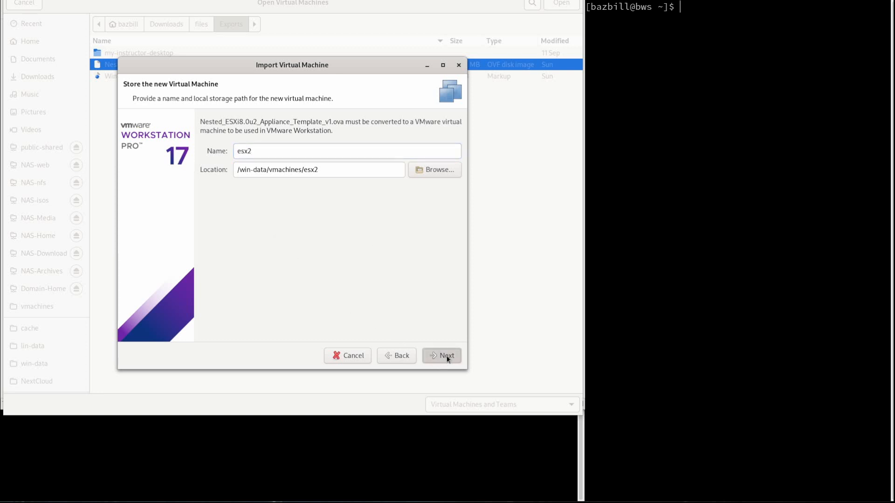
Enter hostname esx2.home.arpa, IP 192.168.110.52, netmask 255.255.255.0 and gateway 192.168.110.1.
left_click(335, 137)
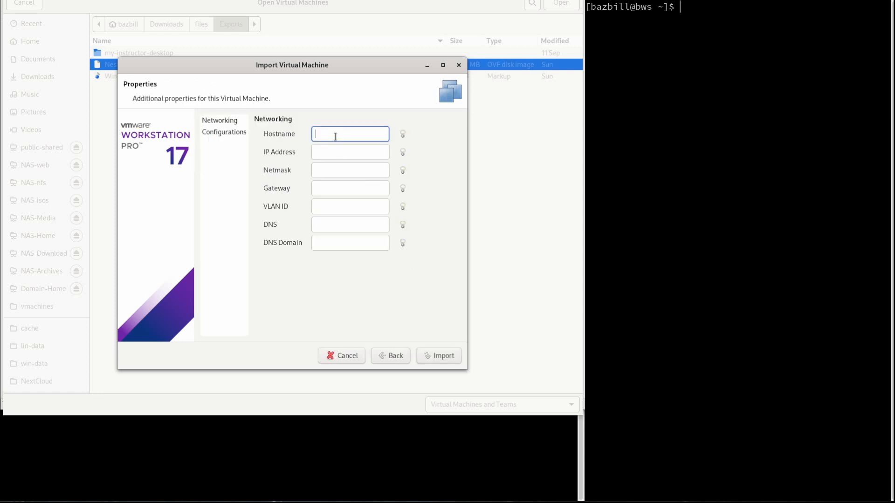
type("esx2.home.arpa")
key("Tab")
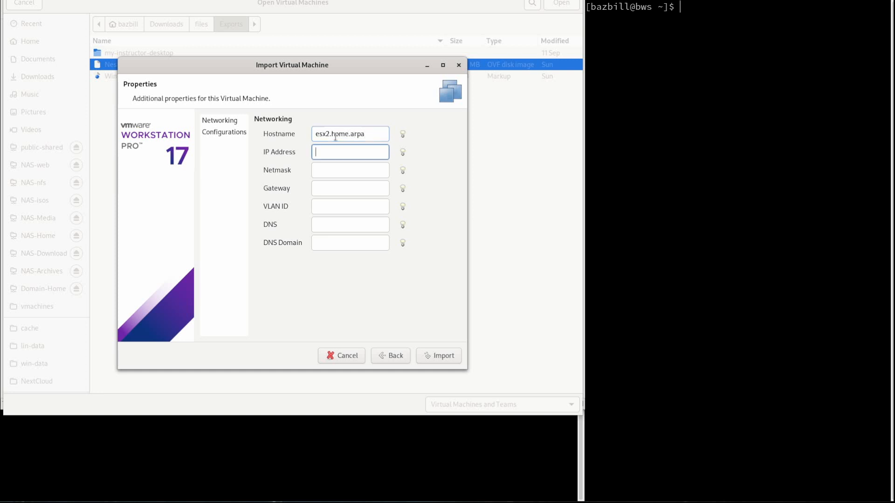
type("192.16")
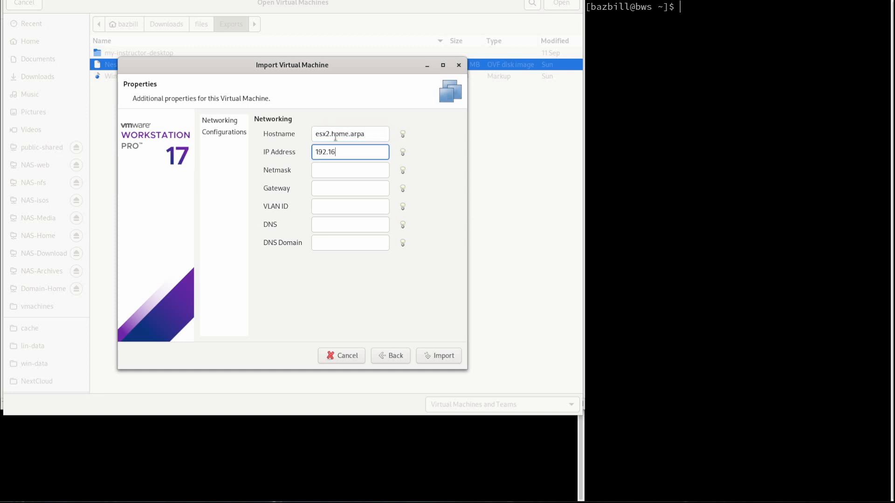
type("8.110.52")
key("Tab")
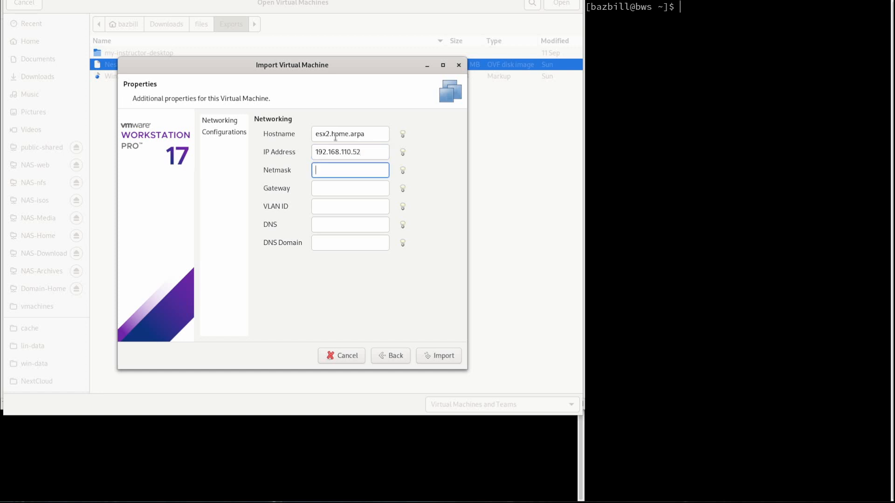
type("255.255.255.0")
key("Tab")
type("192.168.110.1")
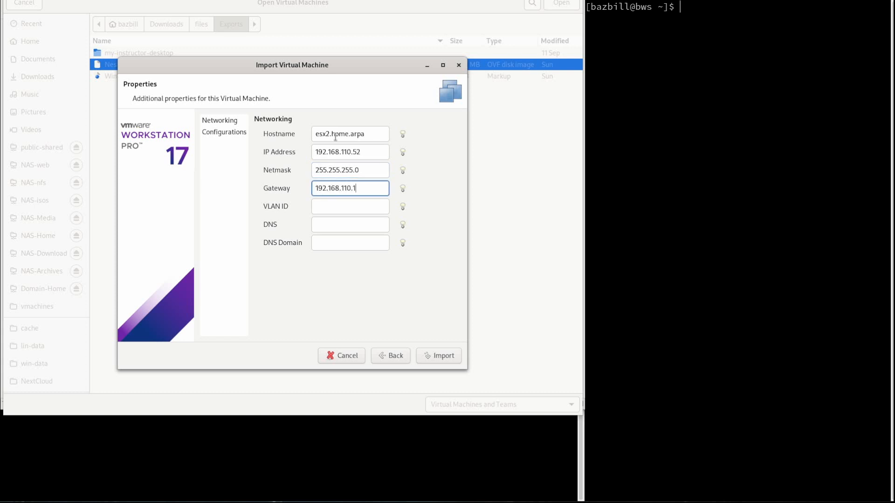
Leave VLAN ID empty and set DNS 192.168.110.1 with DNS domain home.arpa.
key("Tab")
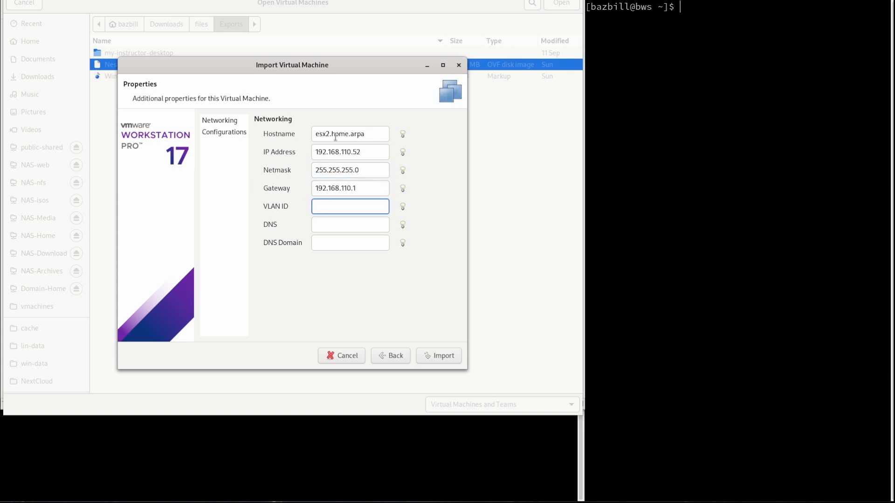
key("Tab")
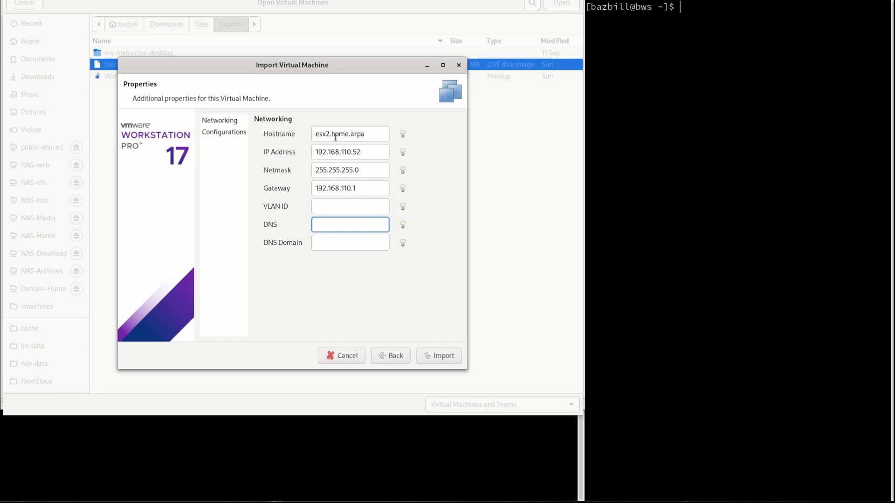
type("192.168.110.1")
key("Tab")
type("home.arpa")
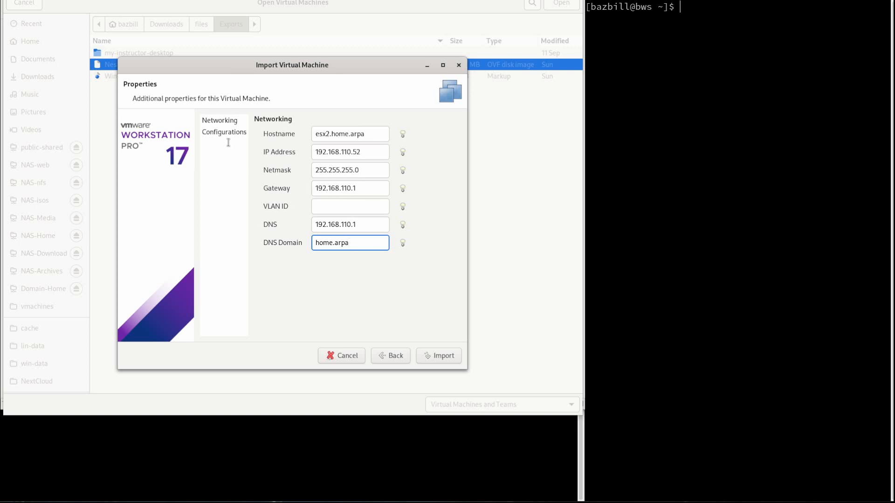
left_click(218, 132)
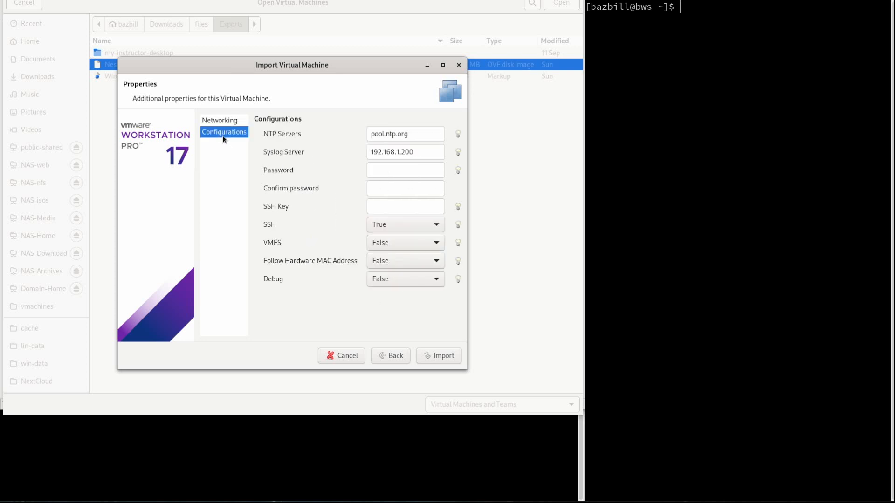
Set the NTP server to 192.168.110.1 and clear the syslog server.
left_click(216, 122)
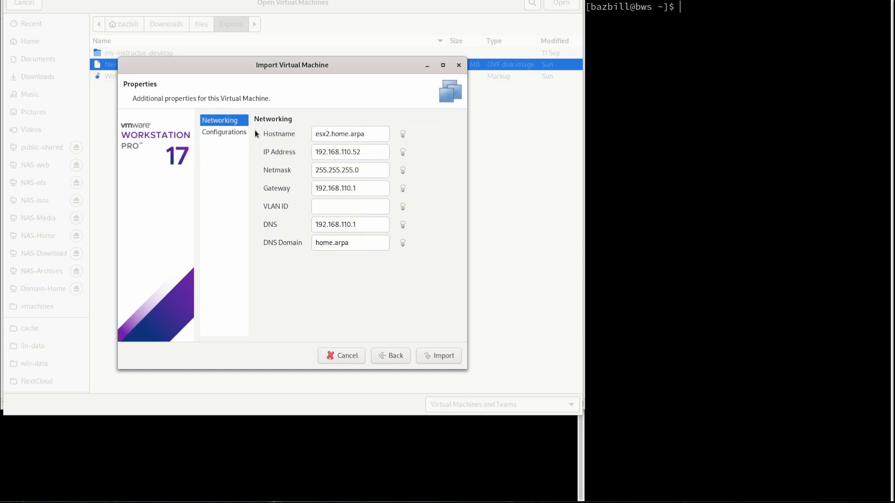
left_click(222, 134)
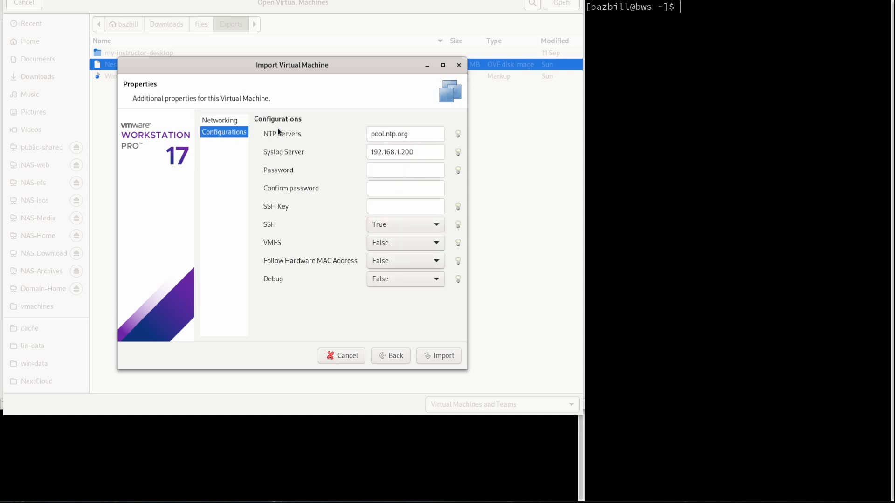
left_click_drag(424, 133, 352, 129)
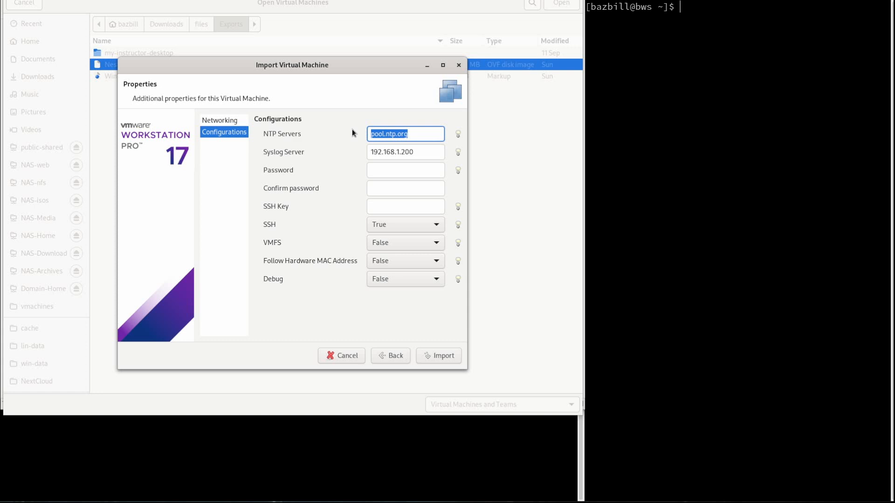
type("192.168.110.1")
key("Tab")
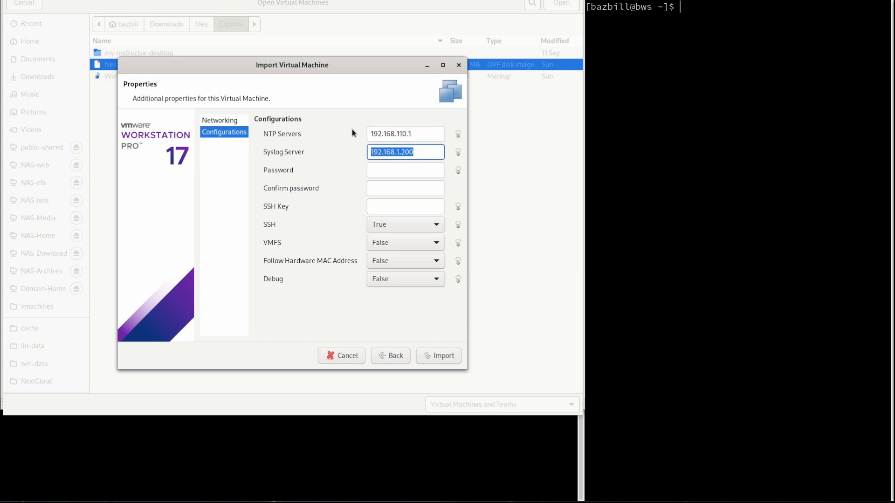
key("BackSpace")
Enter and confirm the root password, then paste the SSH public key.
key("Tab")
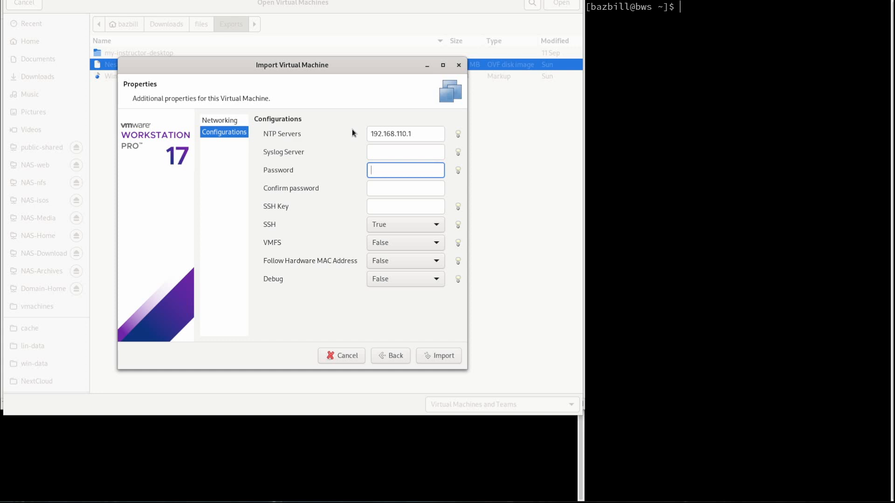
type("••••••••")
key("Tab")
type("•••")
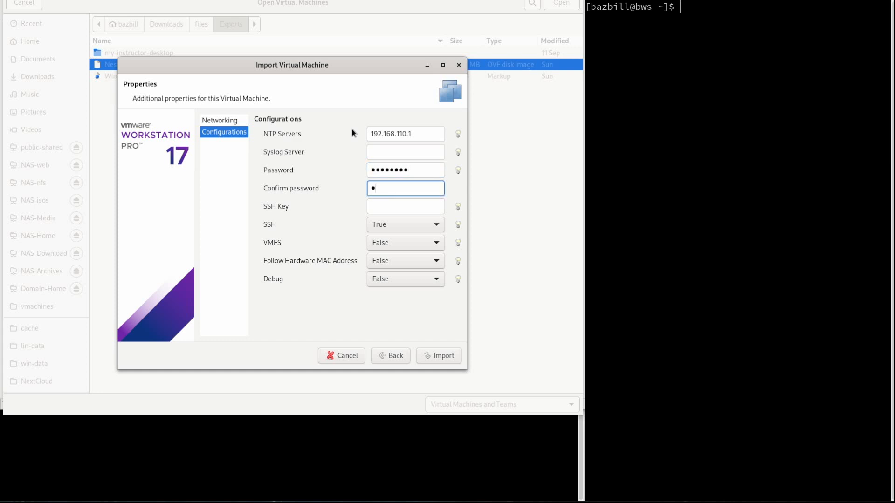
type("•••••")
left_click(391, 206)
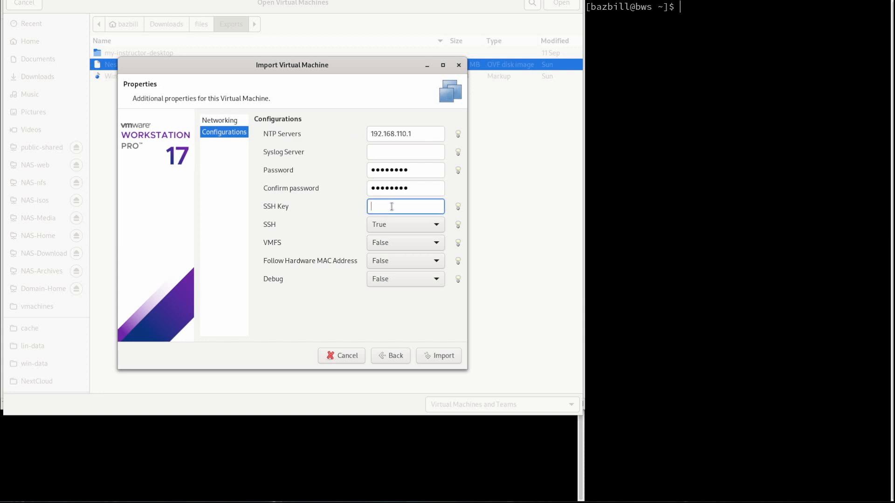
key("ctrl+v")
Import the appliance as esx2 and move the import progress window aside while it loads.
left_click(437, 361)
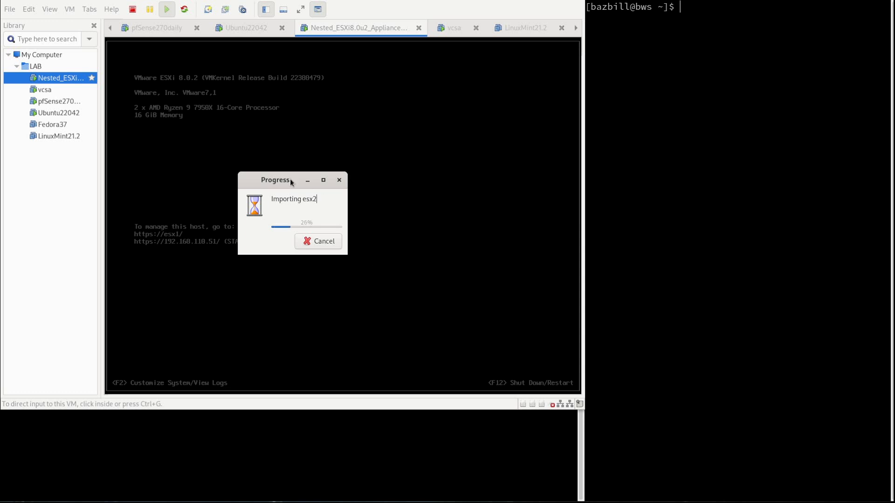
left_click_drag(290, 180, 50, 325)
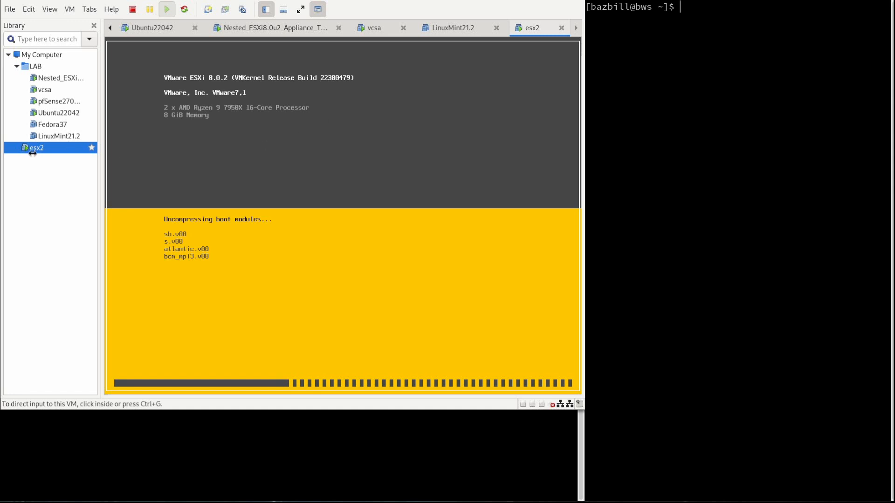
Open the esx2 virtual machine's settings.
right_click(47, 150)
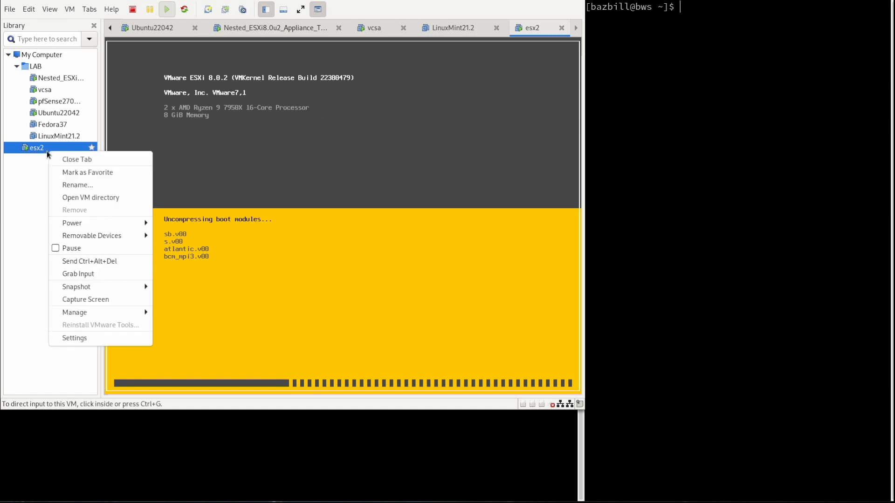
left_click(102, 341)
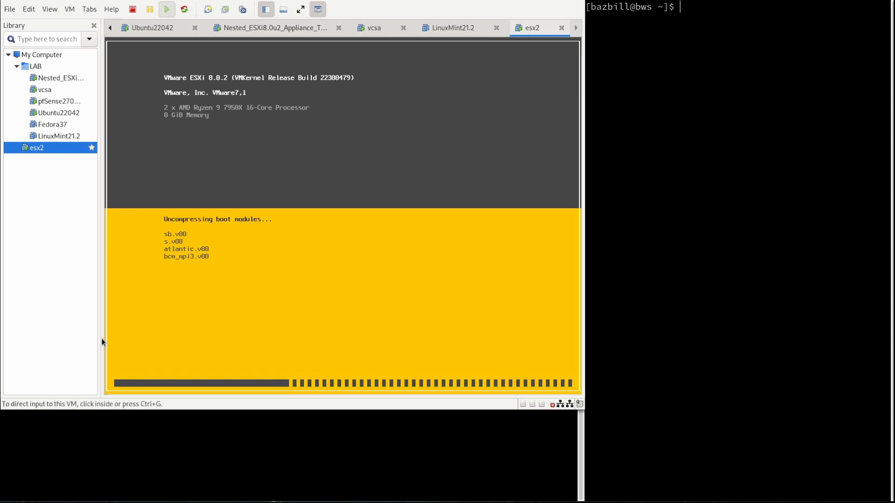
key("ctrl+d")
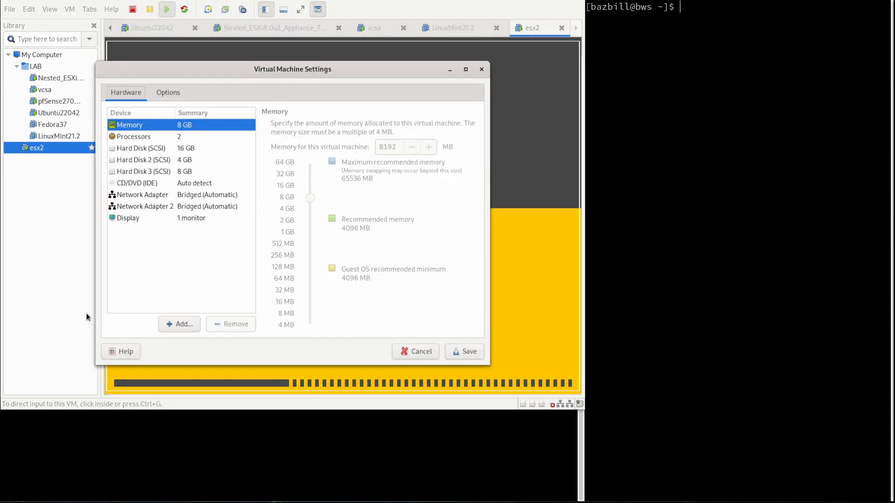
left_click(130, 135)
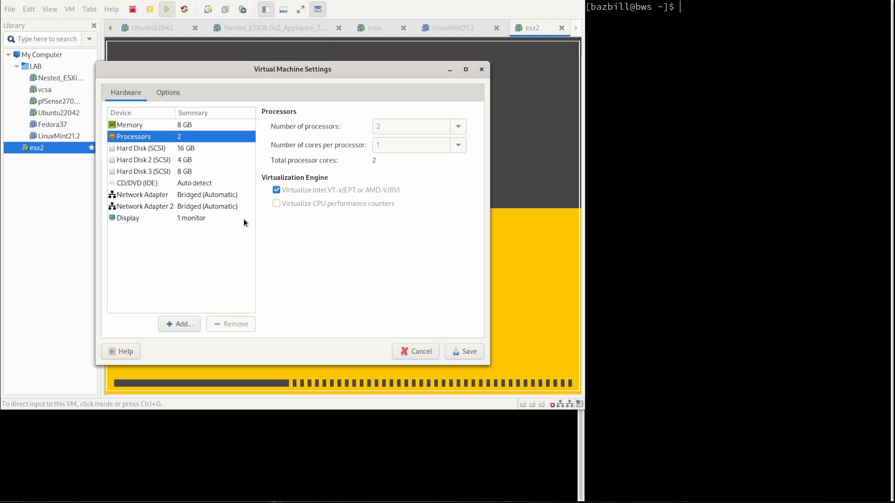
Put Network Adapter on LAN segment MGMT and Network Adapter 2 on vMotion, then save.
left_click(202, 194)
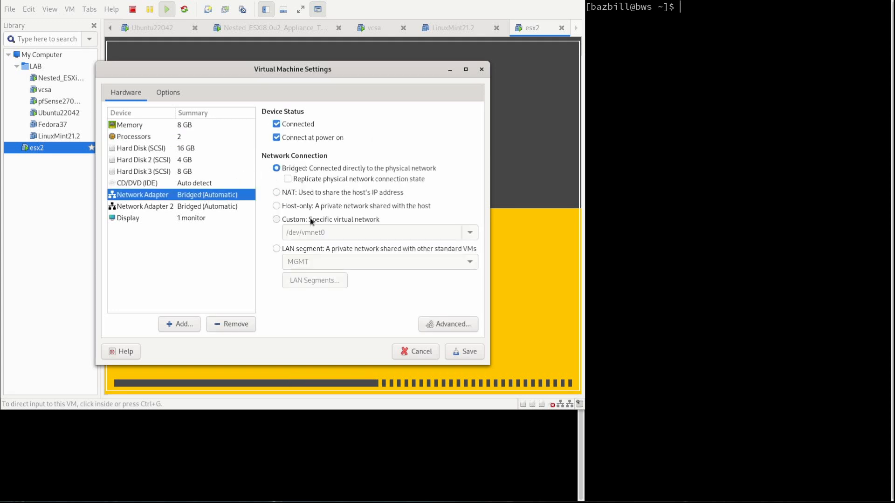
left_click(277, 250)
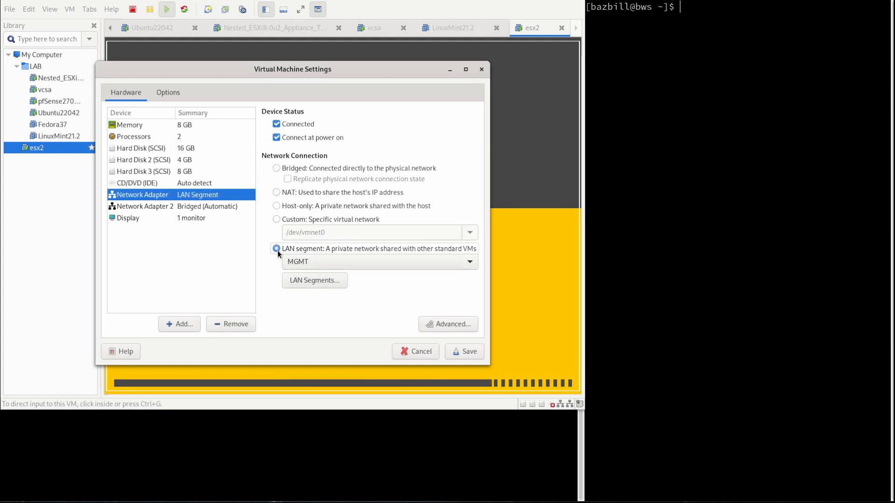
left_click(212, 208)
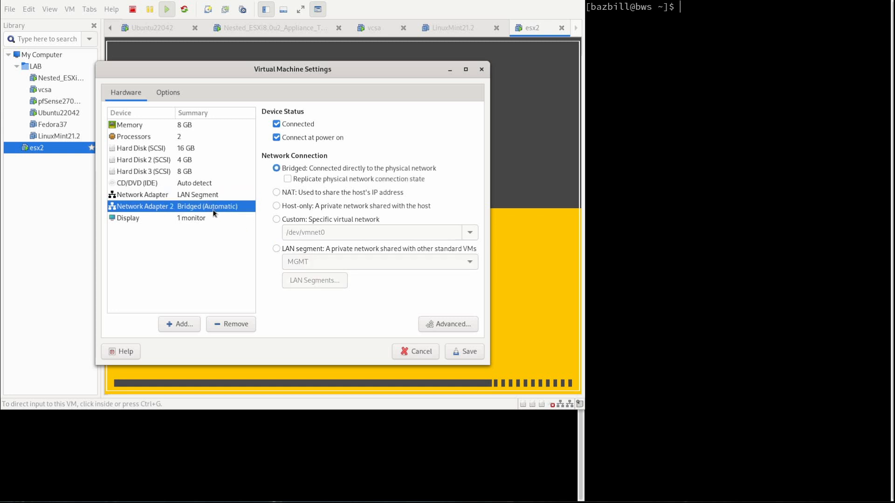
left_click(280, 248)
left_click(300, 263)
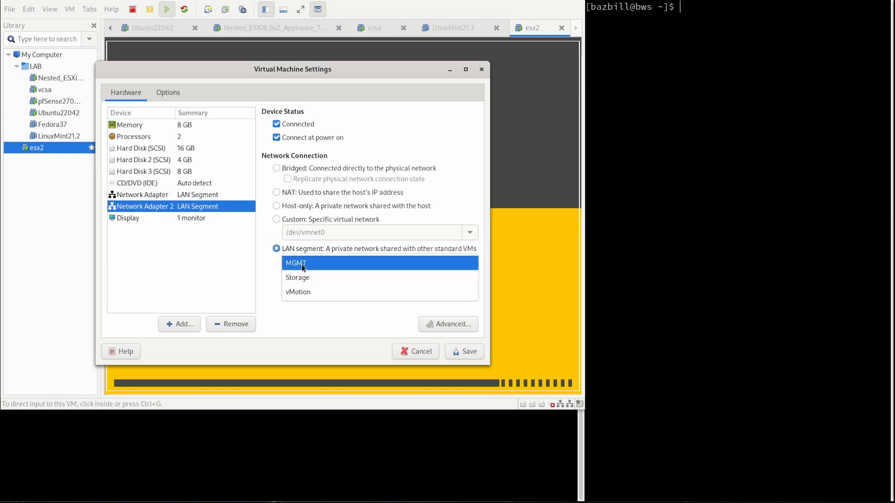
left_click(315, 290)
left_click(466, 356)
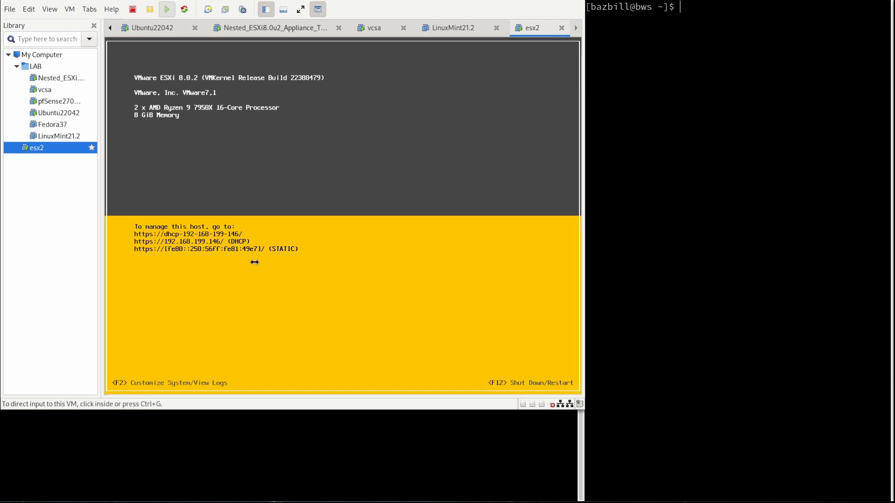
Log in to the esx2 console customization as root and open Configure Management Network.
left_click(255, 263)
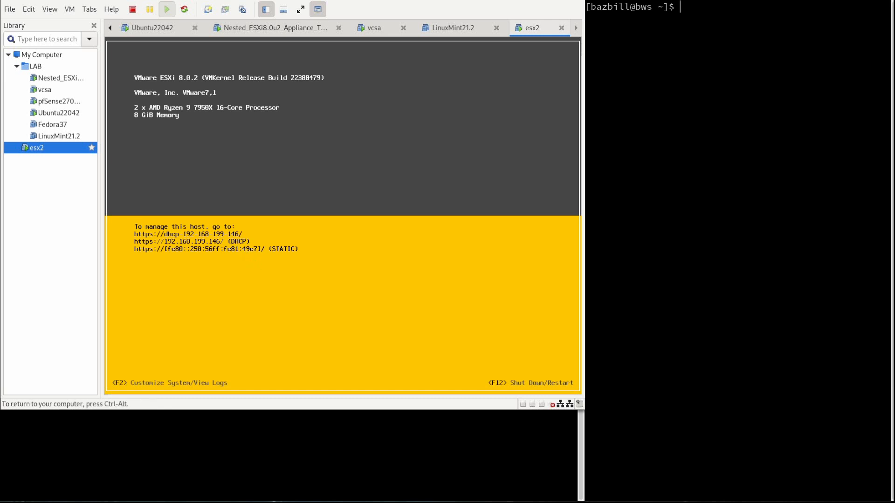
key("F2")
key("Tab")
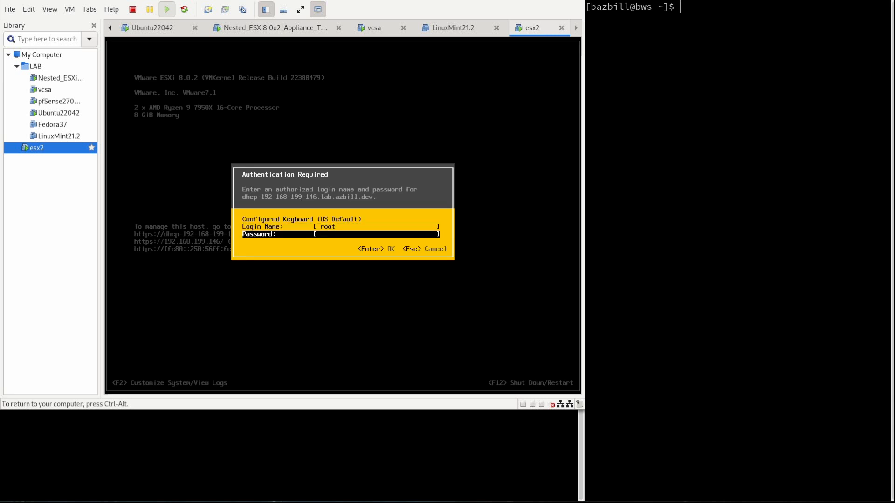
type("*********")
key("Return")
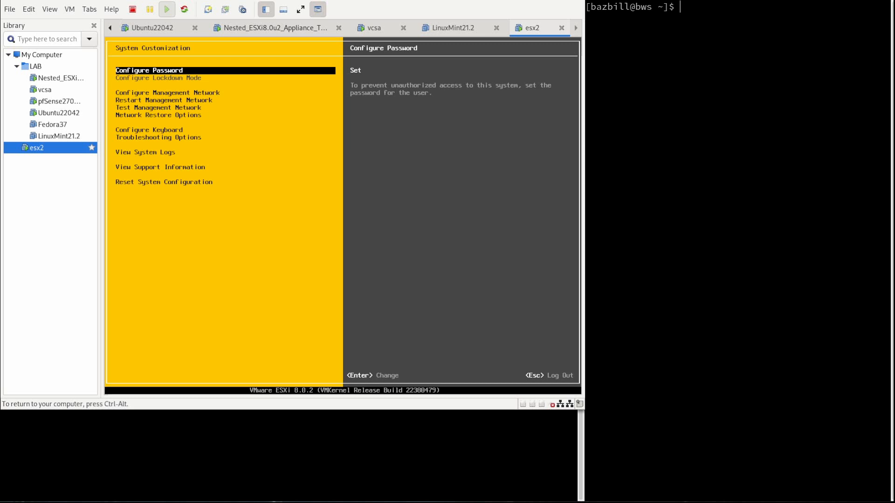
key("Down")
key("Return")
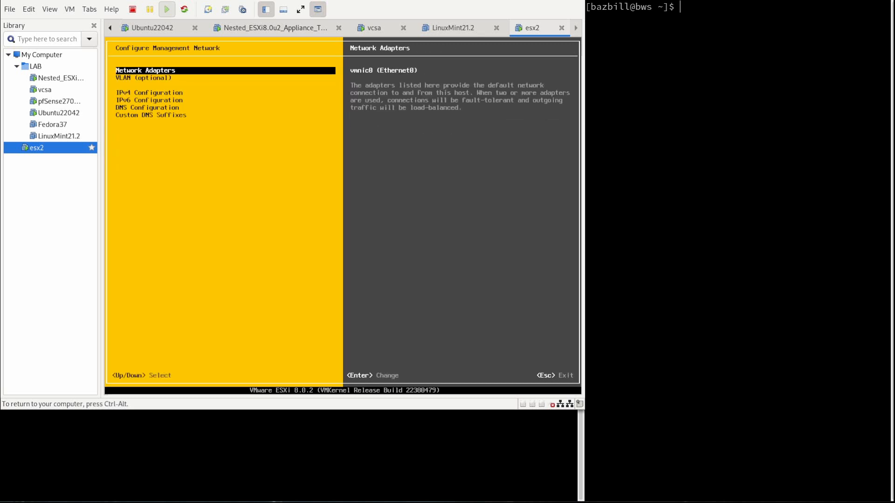
Set static IPv4 192.168.110.52, mask 255.255.255.0, gateway 192.168.110.1.
key("Down")
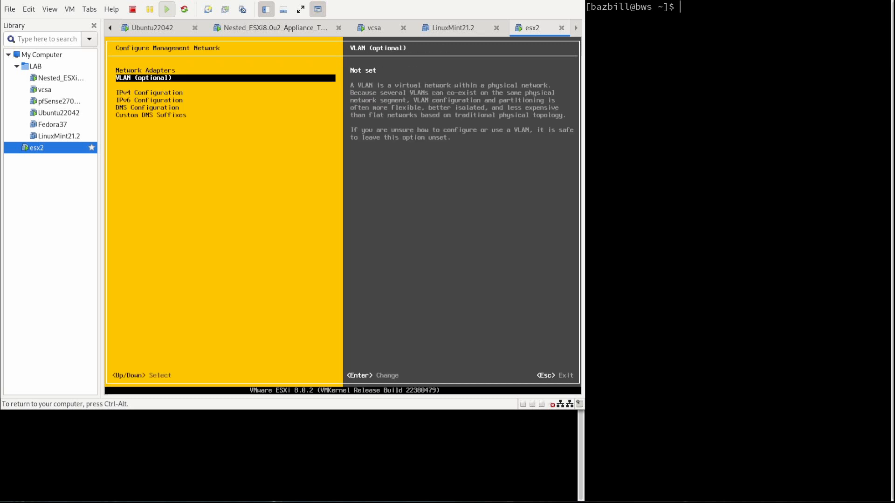
key("Down")
key("Return")
key("Down")
key("Down")
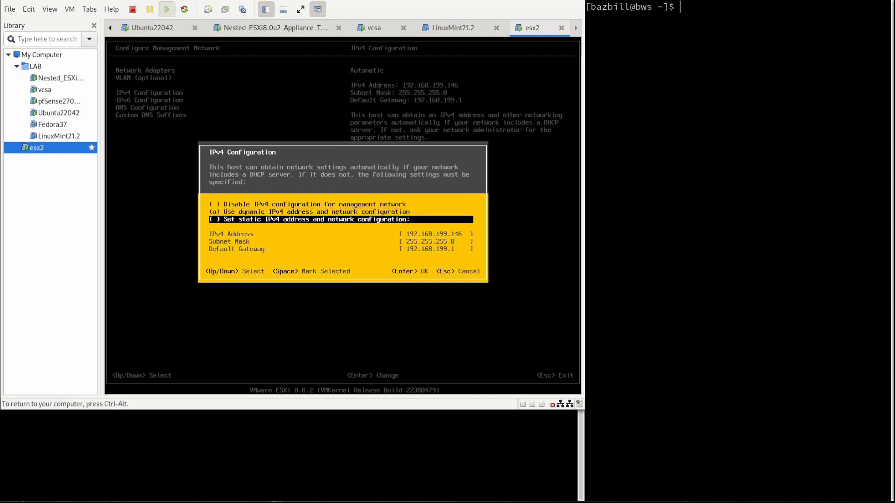
key("space")
key("Down")
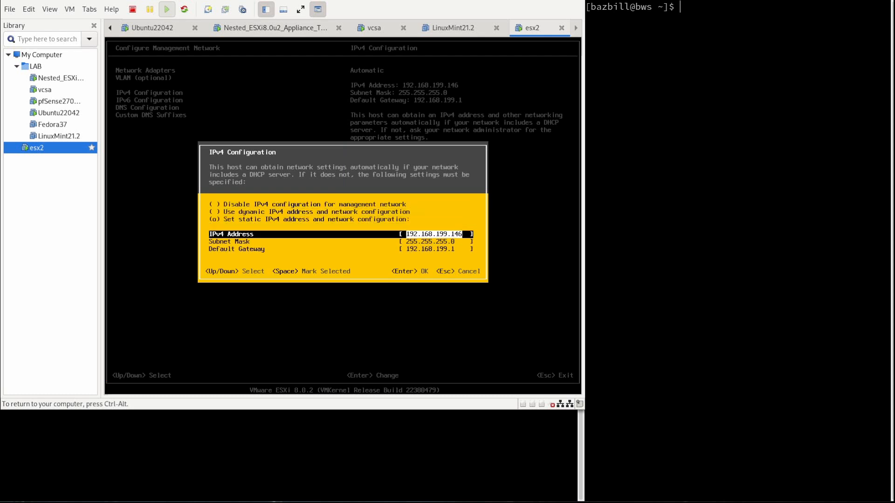
type("192.168")
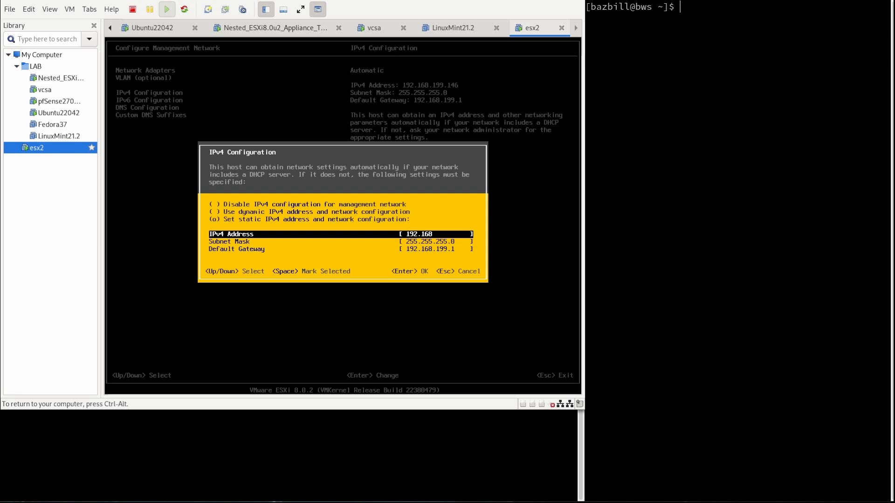
type(".110.52")
key("Down")
key("Down")
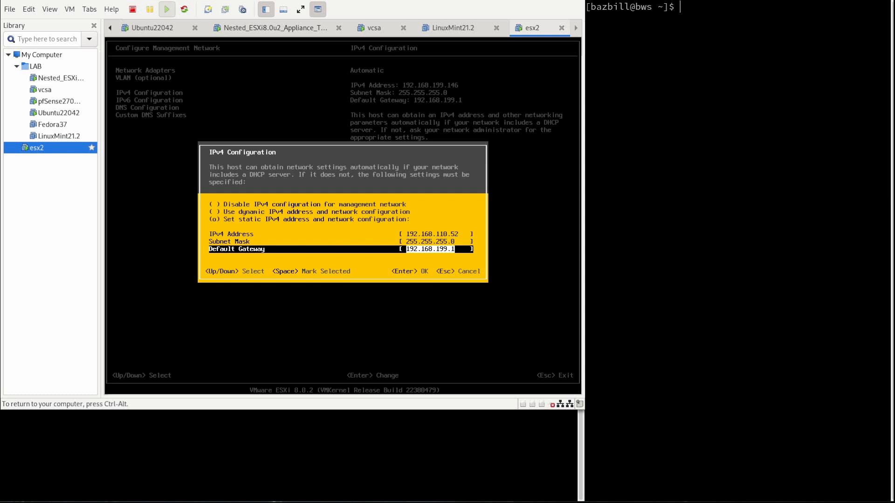
key("Left")
key("BackSpace")
key("BackSpace")
key("BackSpace")
type("110")
Apply the IPv4 settings and disable IPv6 on esx2.
key("Return")
key("Down")
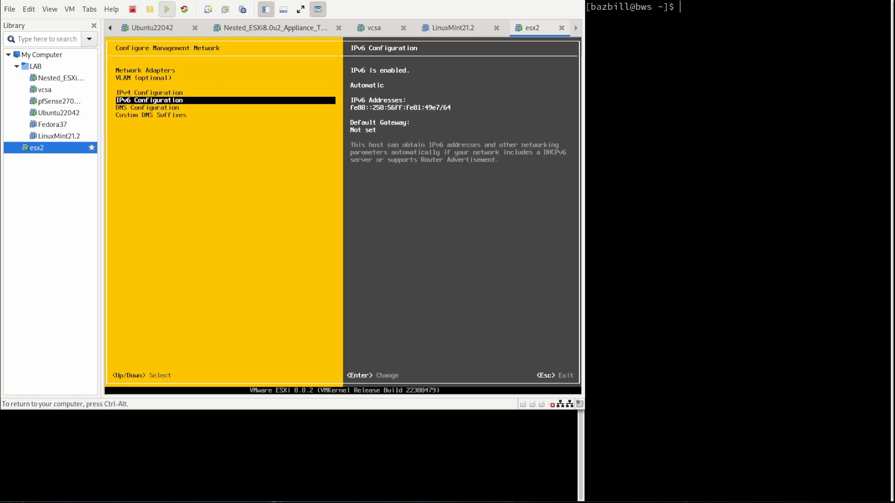
key("Return")
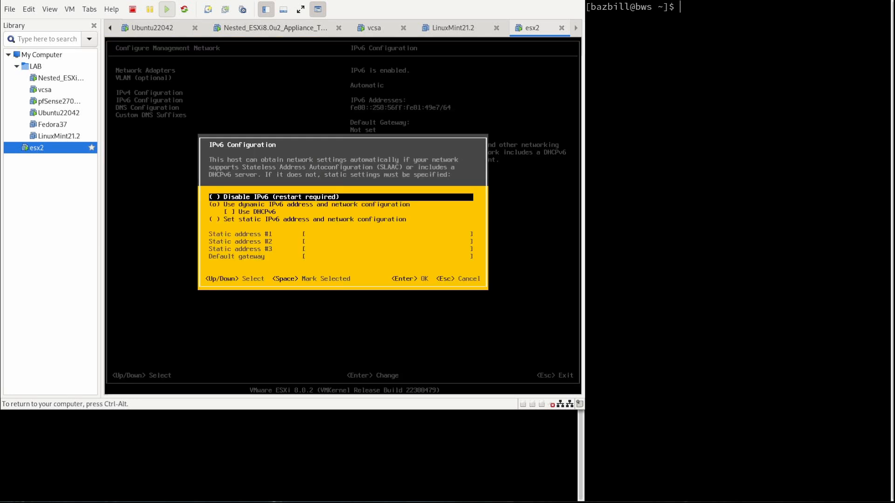
key("space")
key("Return")
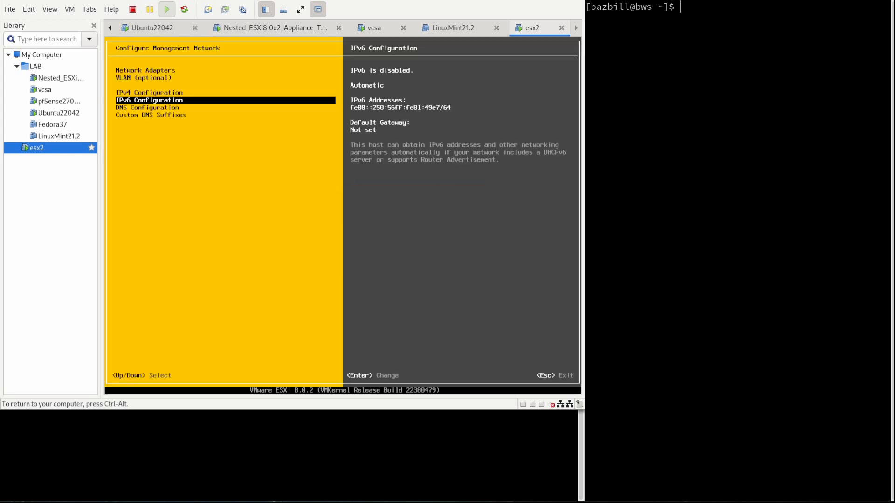
Switch to manual DNS with primary server 192.168.110.1 and no alternate server.
key("Down")
key("Return")
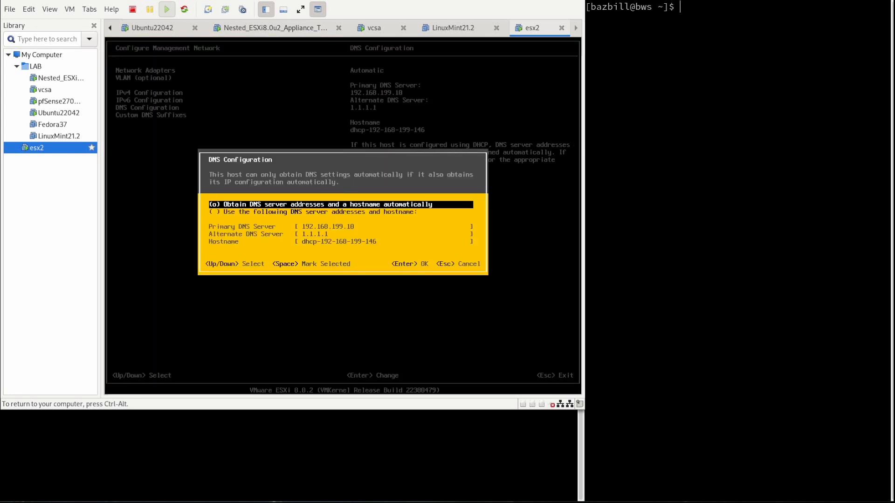
key("Down")
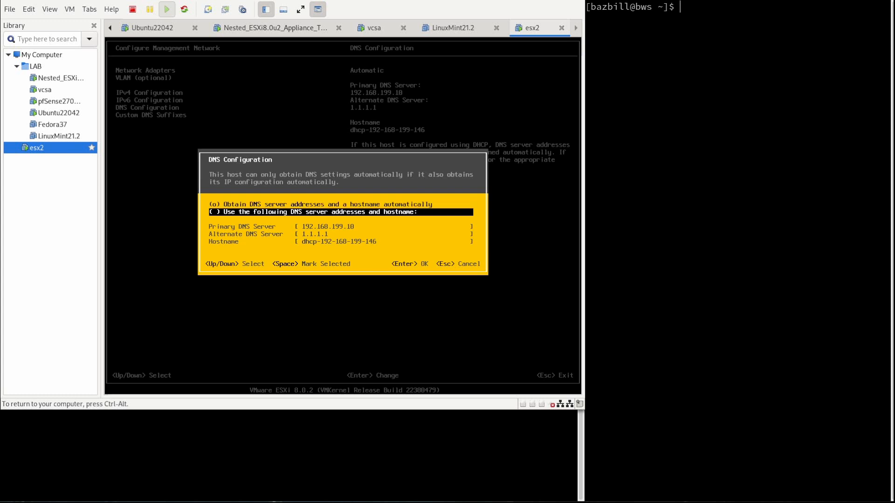
key("space")
key("Down")
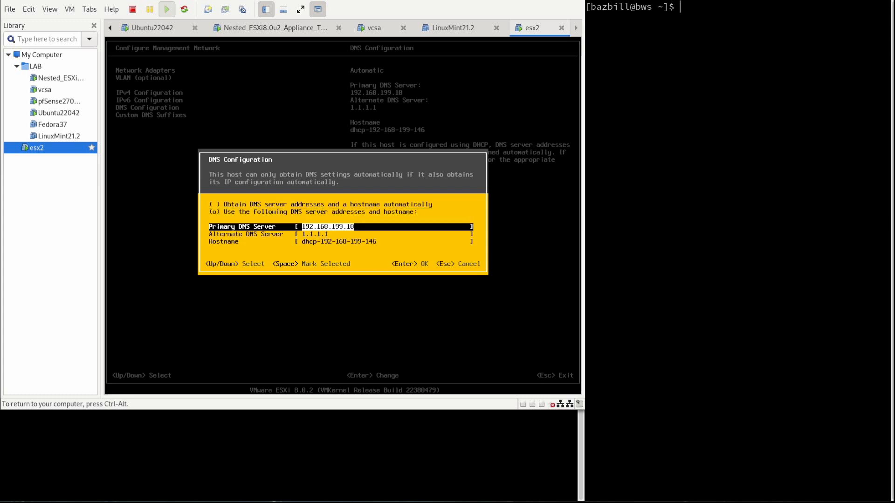
type("192.168.110.1")
key("Down")
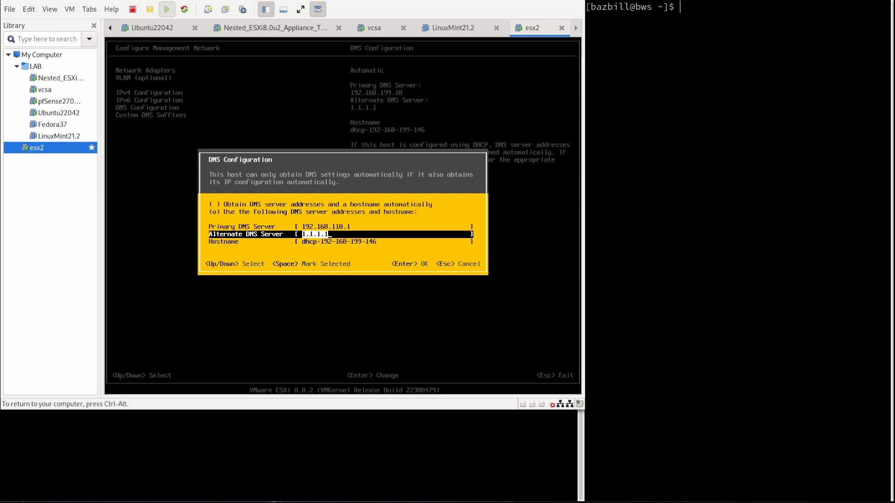
key("BackSpace")
key("Down")
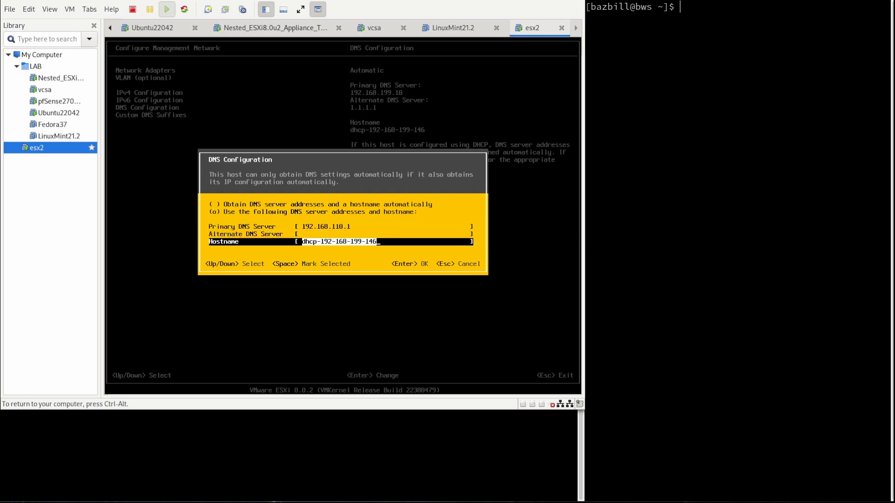
key("Return")
key("Return")
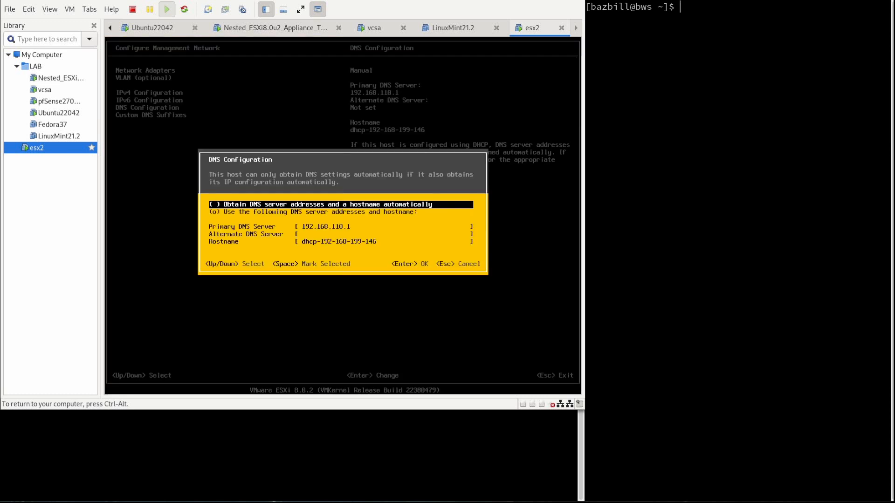
Retype the esx2 hostname as esx2.home.arpa in the DNS configuration.
key("Down")
key("Down")
key("Down")
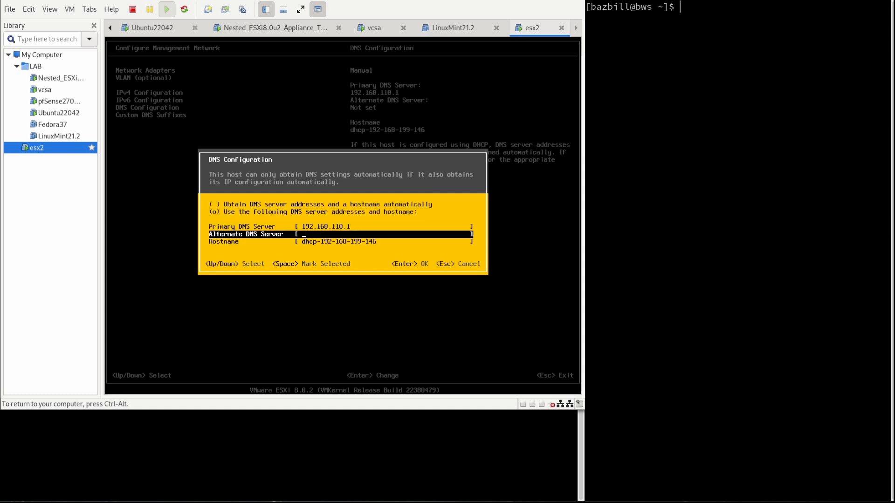
key("Down")
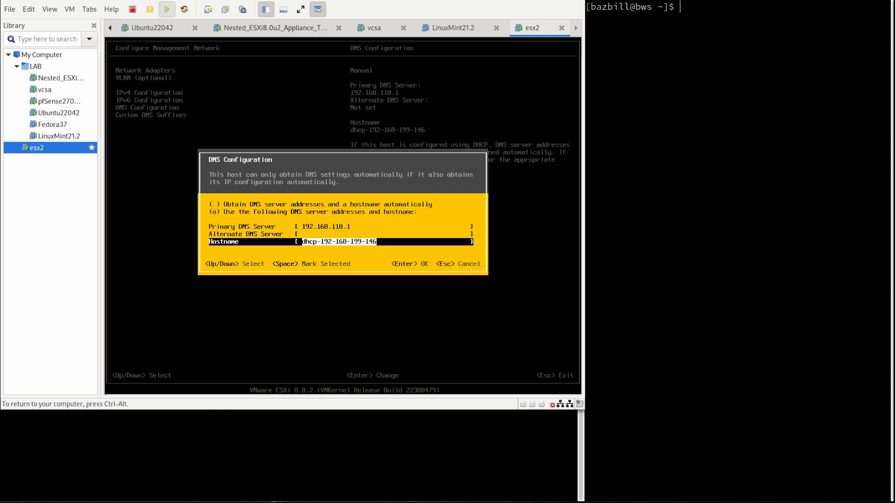
type("esx")
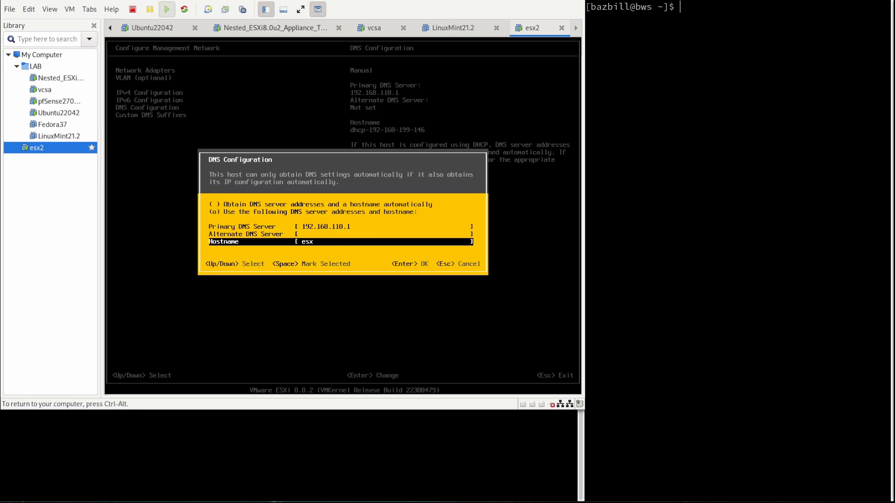
type("2.home.arpa")
Apply hostname esx2.home.arpa and set the custom DNS suffix to home.arpa.
key("Return")
key("Down")
key("Return")
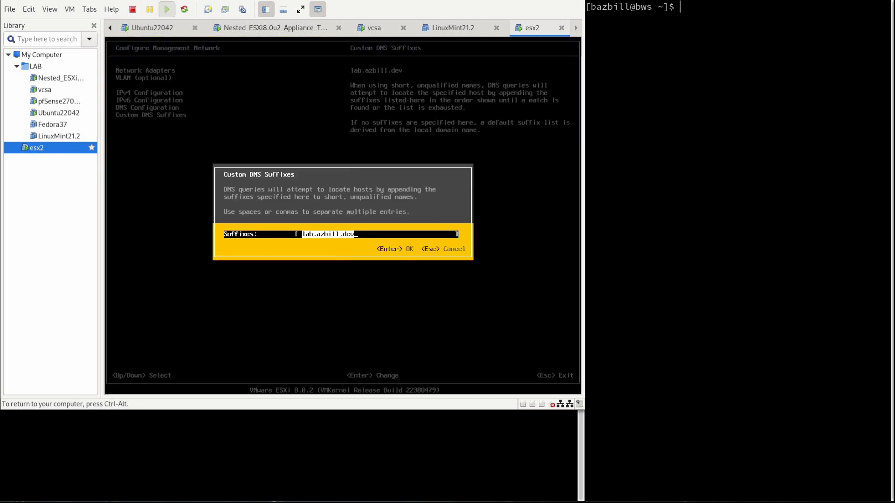
type("home.arpa")
key("Return")
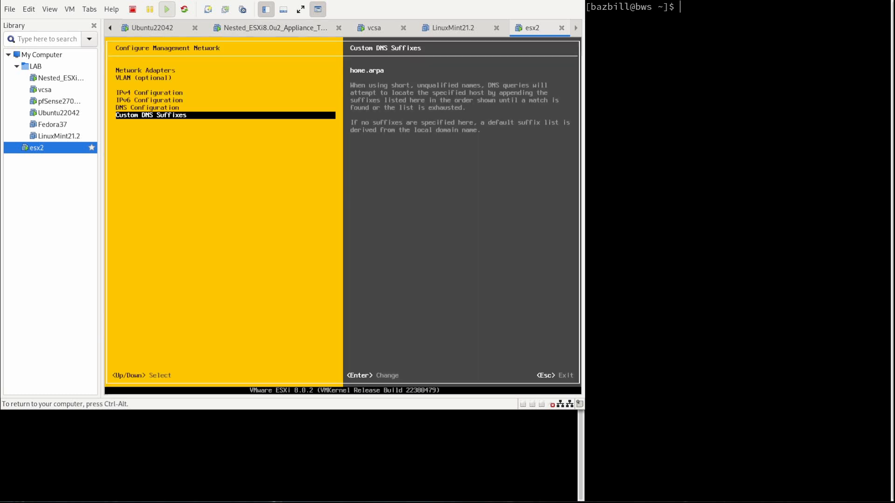
Apply the management network changes, restart the host, and release input from the VM.
key("Escape")
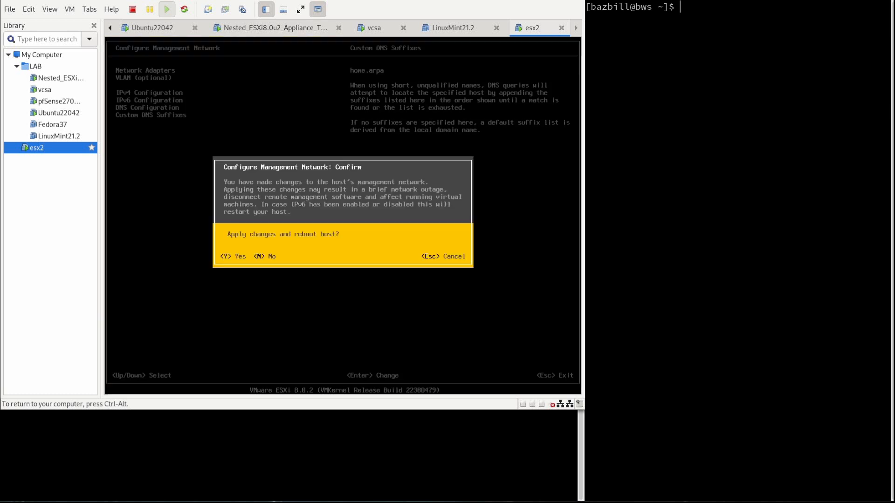
key("Escape")
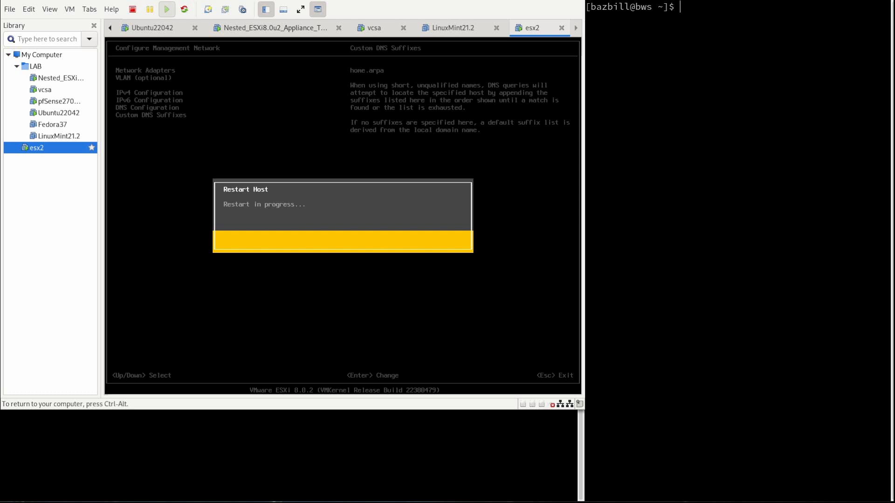
key("ctrl+alt")
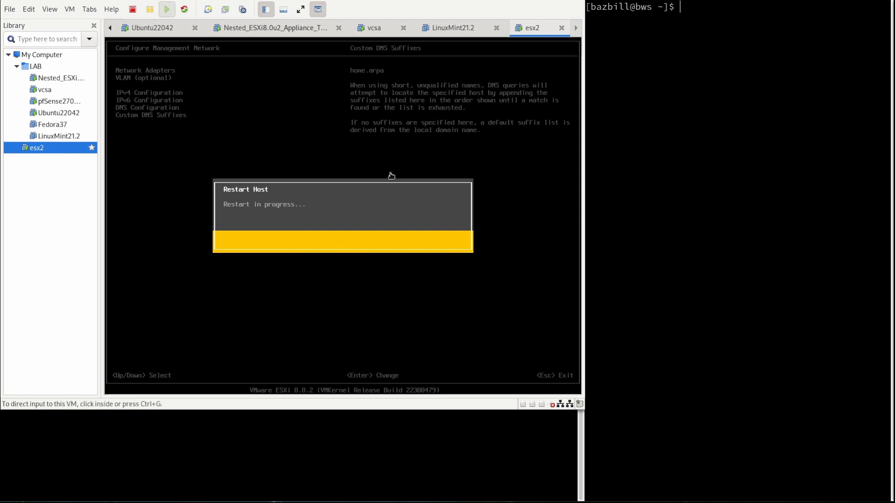
Select esx1.home.arpa in the vSphere inventory and view its Datastores tab.
left_click(151, 28)
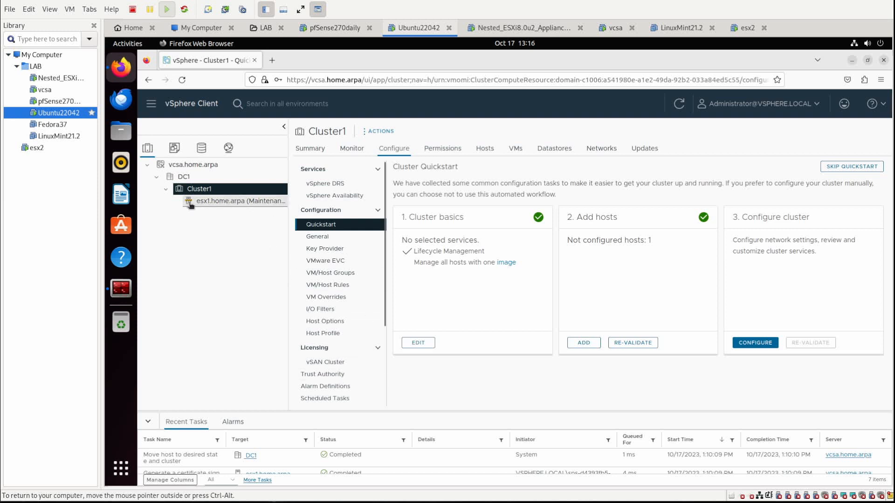
left_click(207, 205)
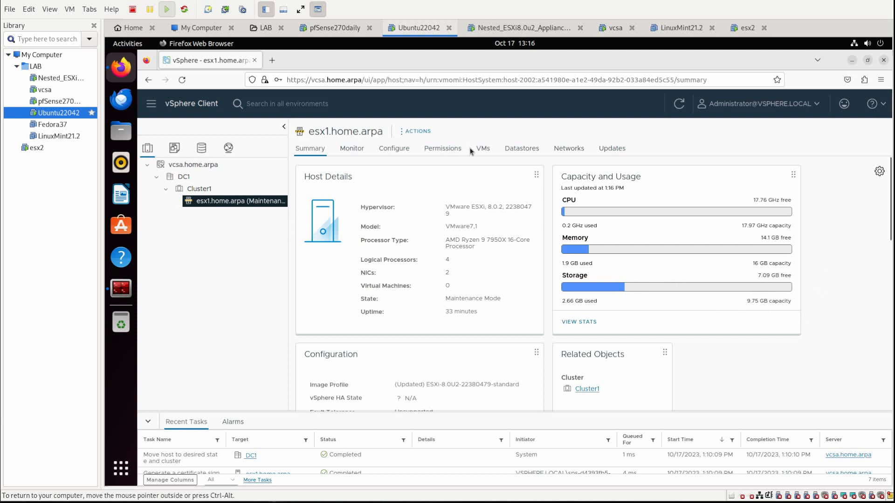
left_click(521, 149)
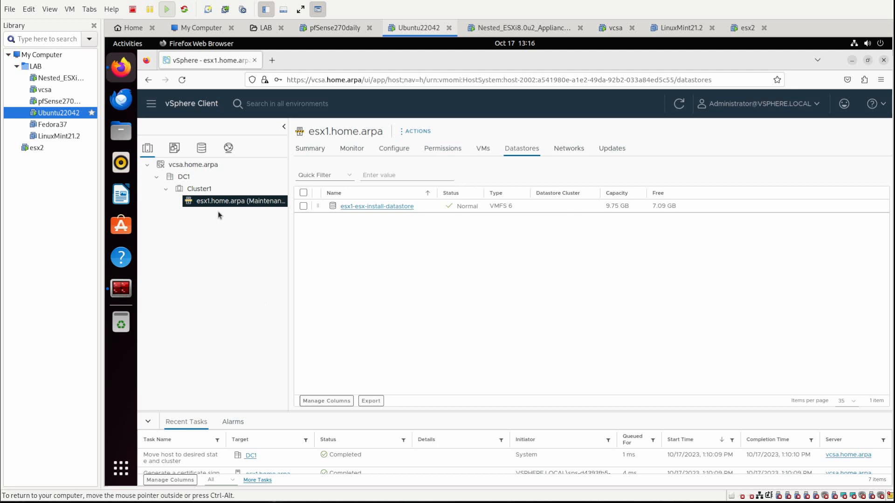
Exit maintenance mode on esx1.home.arpa and return to its Summary tab.
right_click(208, 201)
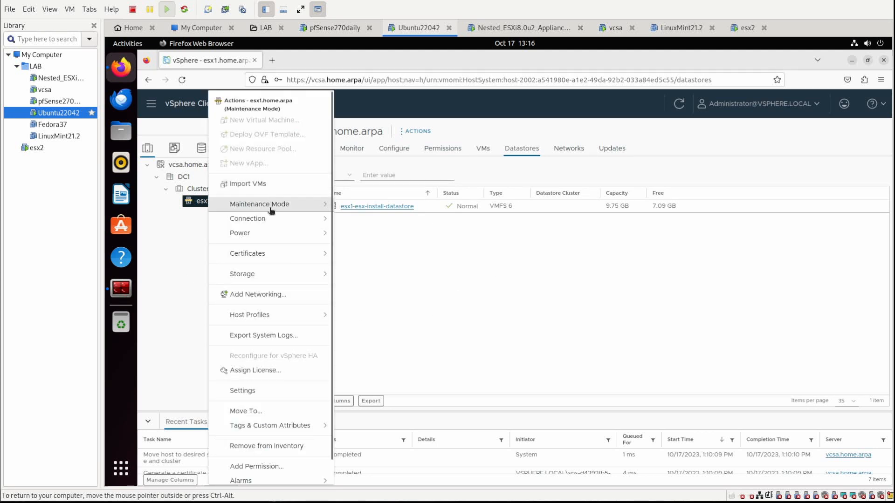
mouse_move(271, 209)
left_click(379, 229)
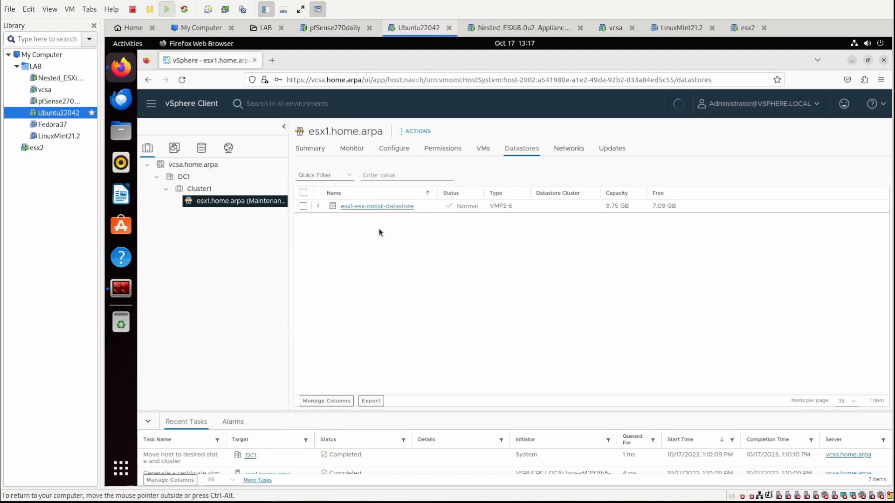
left_click(312, 150)
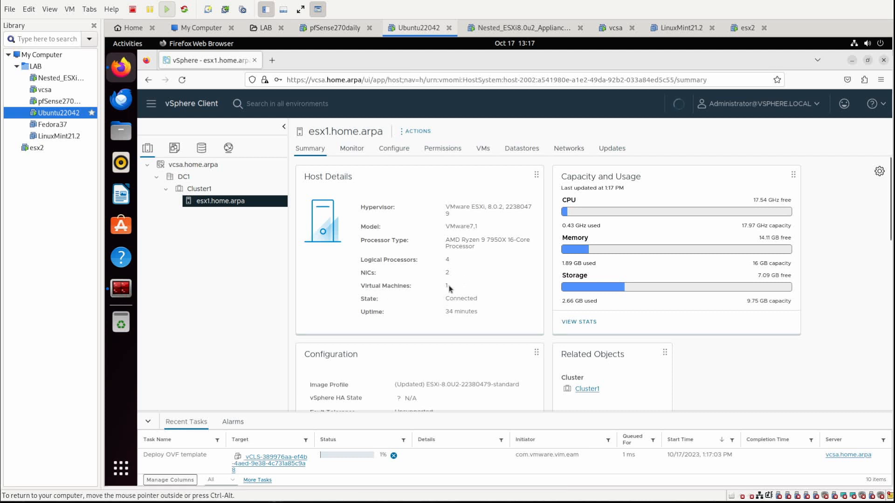
List esx1.home.arpa's VMs and enlarge Recent Tasks to watch the vCLS VM power on.
left_click(483, 149)
left_click_drag(465, 413, 515, 368)
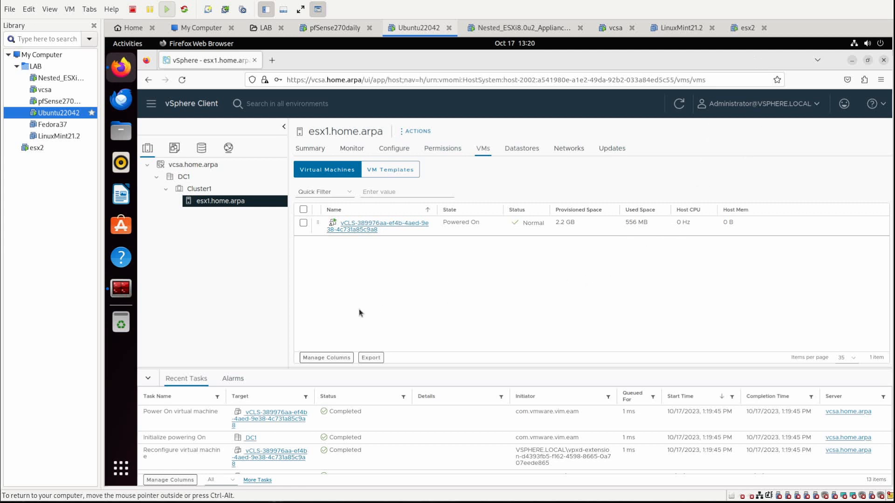
Ping esx2.home.arpa in Terminator by editing the previous esx1 ping, then stop it.
left_click(121, 288)
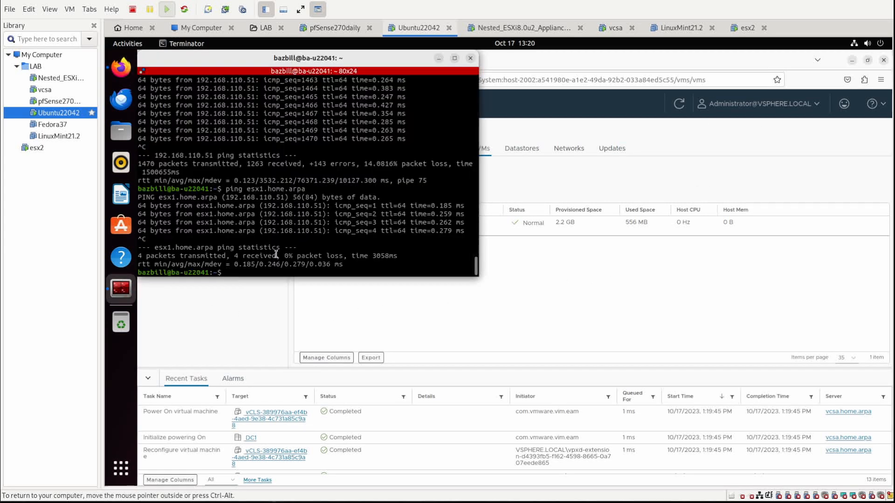
key("Up")
key("Left")
key("Left")
key("Left")
key("Left")
key("Left")
key("Left")
key("Left")
key("Left")
key("Left")
key("Left")
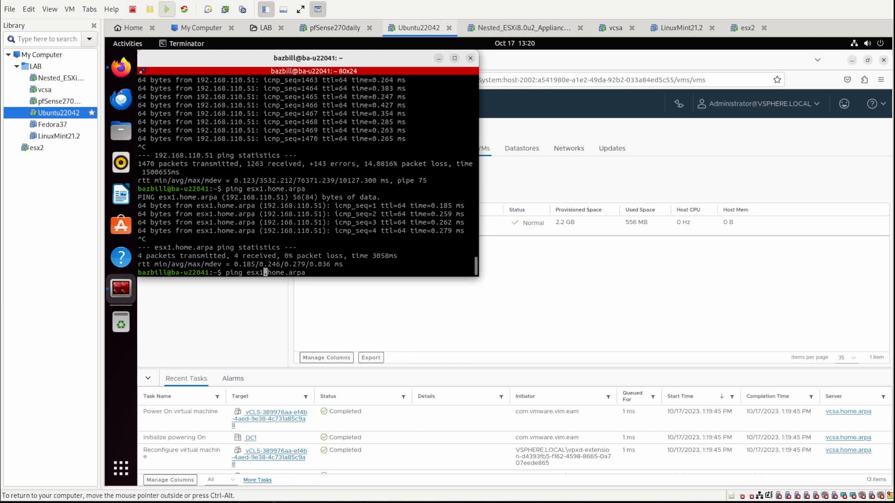
key("BackSpace")
type("2")
key("Return")
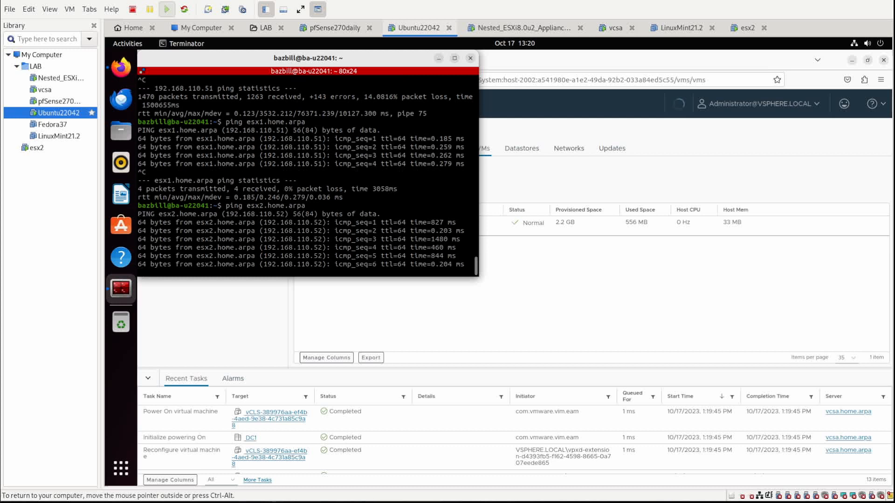
key("ctrl+c")
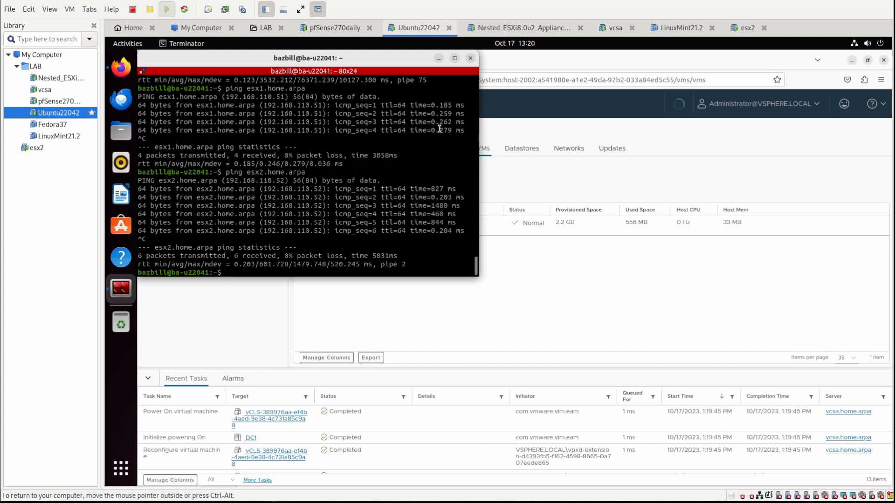
Start Add Hosts on Cluster1 and enter host esx2.home.arpa, user root and the password.
left_click(438, 59)
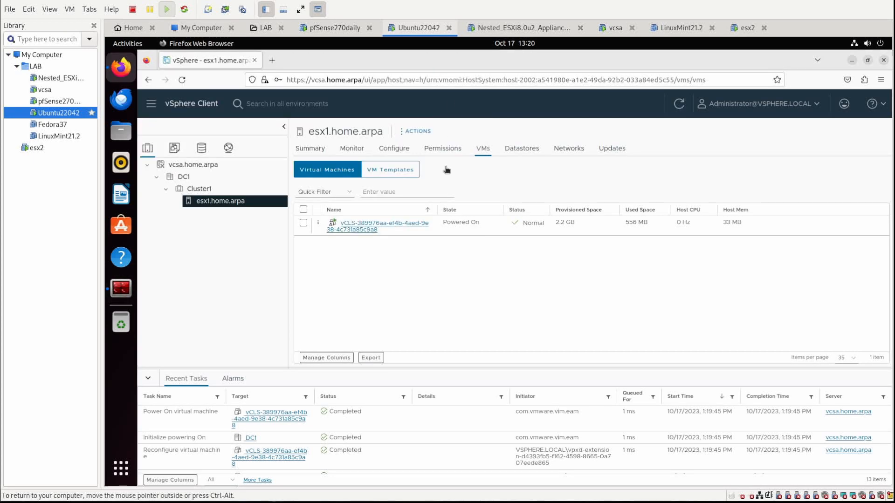
right_click(195, 189)
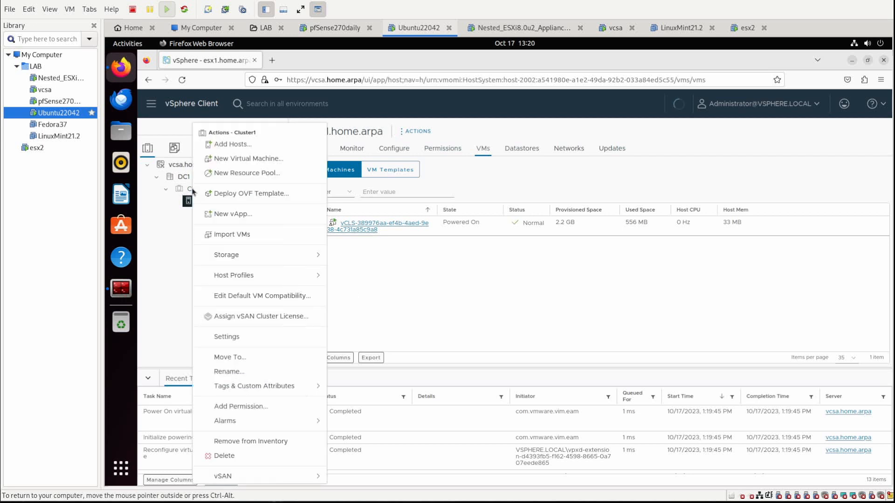
left_click(250, 148)
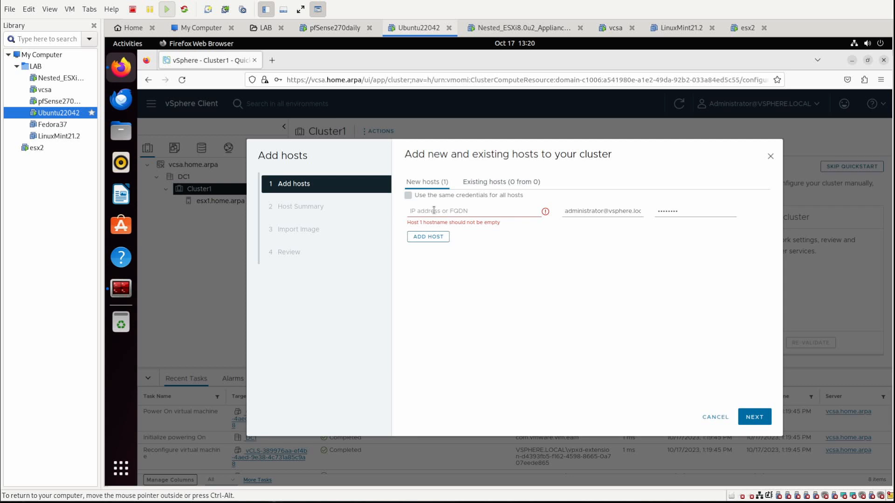
left_click(433, 210)
type("es")
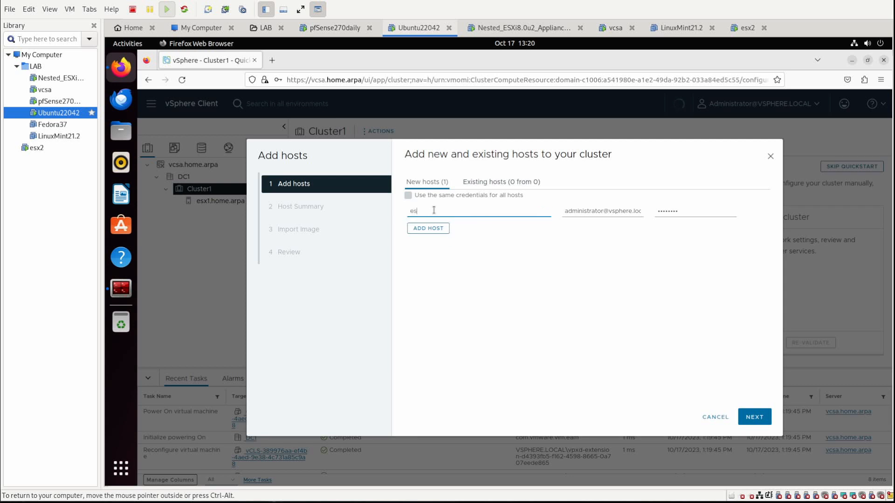
type("x2.home.arpa")
key("Tab")
type("root")
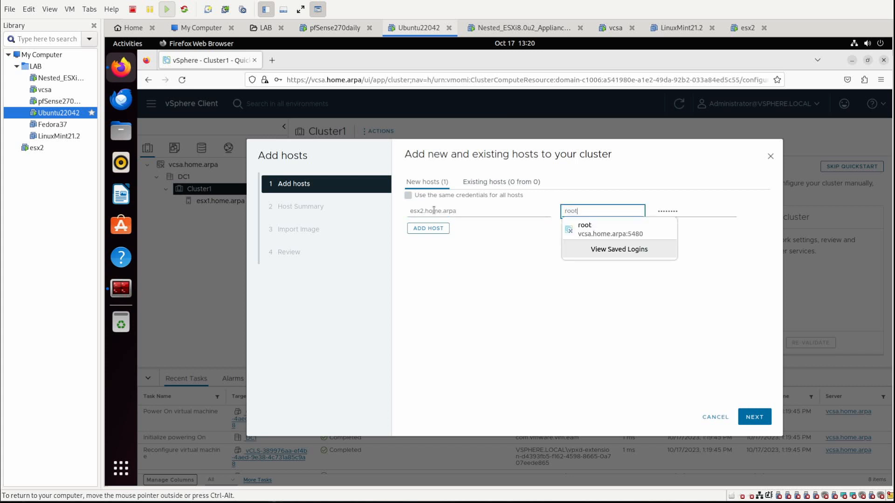
key("Tab")
type("••••••••")
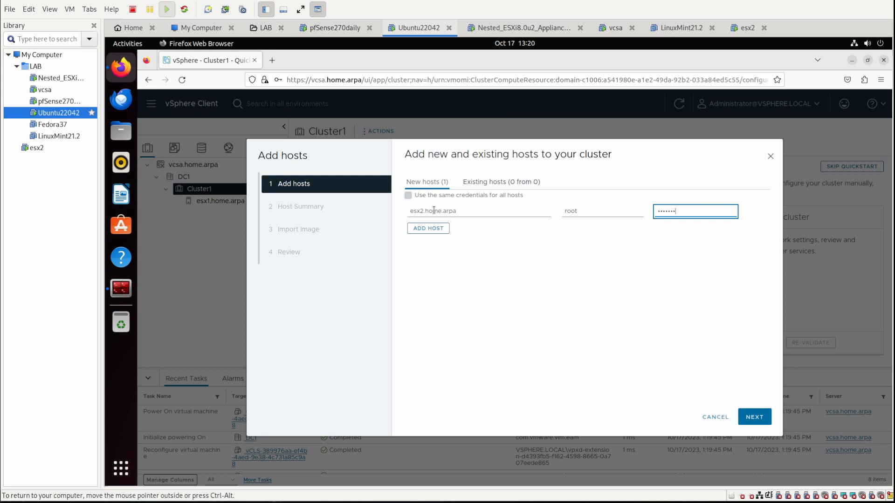
Trust the esx2.home.arpa certificate and step through the wizard to finish.
left_click(742, 419)
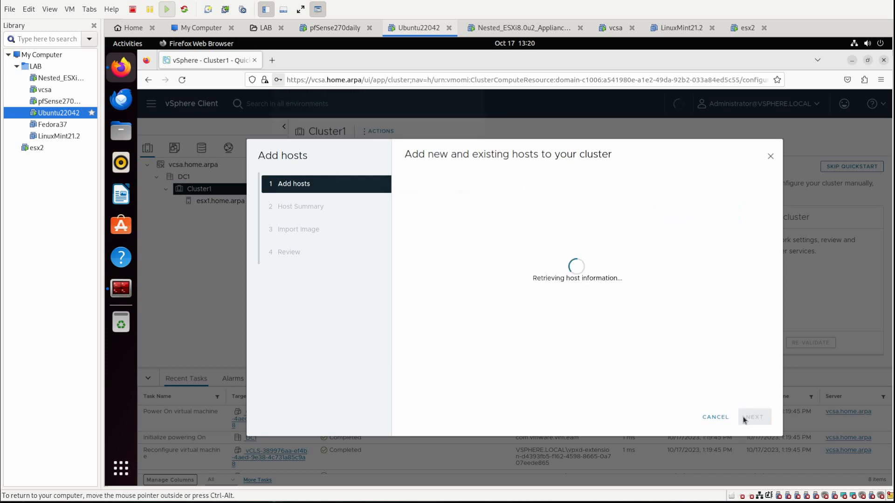
left_click(399, 207)
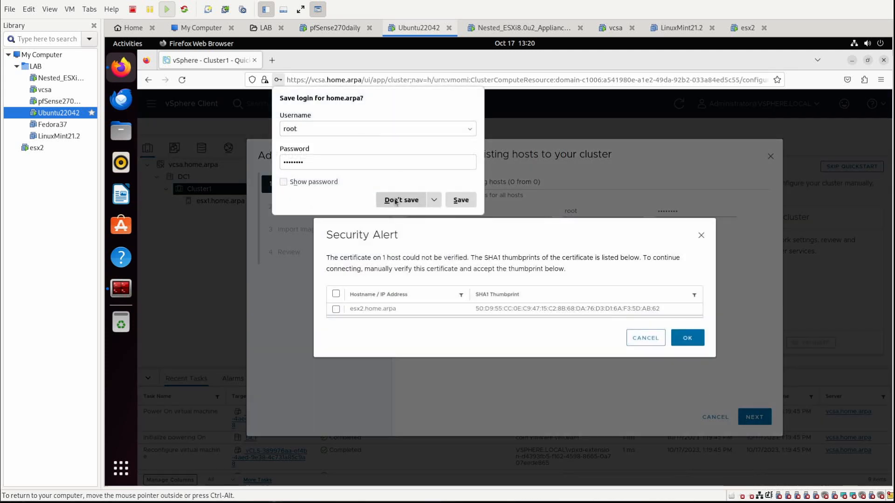
left_click(335, 309)
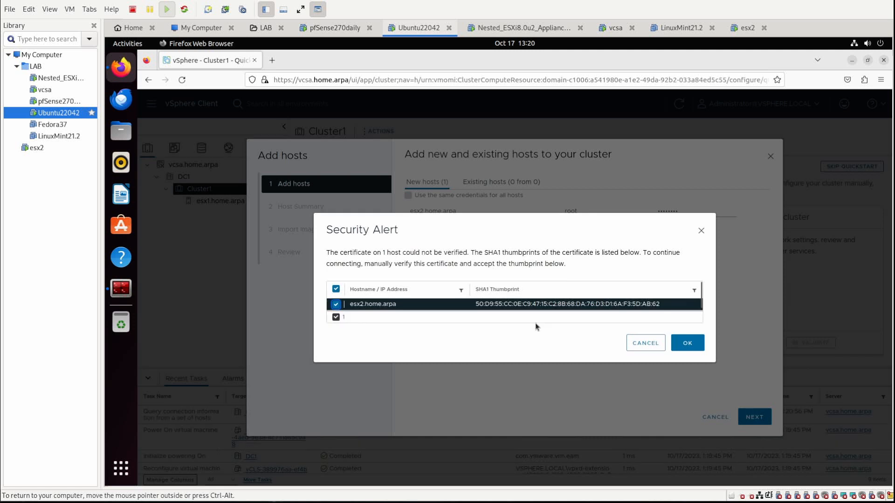
left_click(687, 343)
left_click(757, 417)
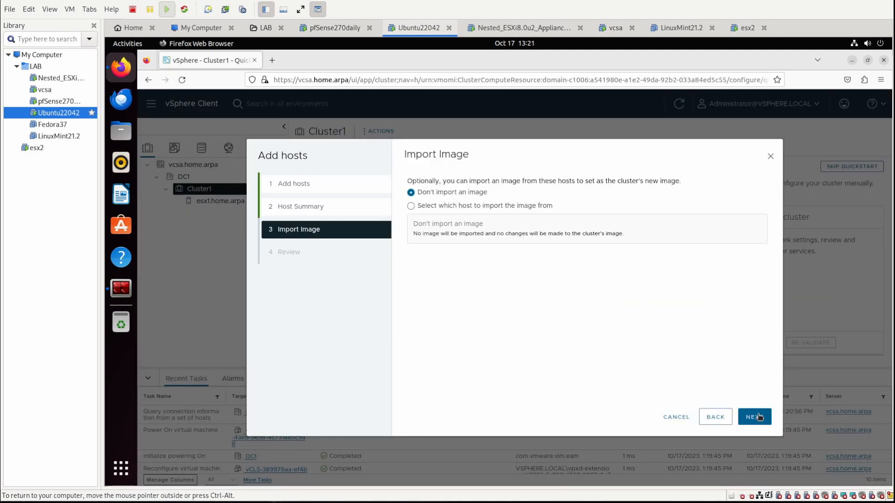
left_click(758, 416)
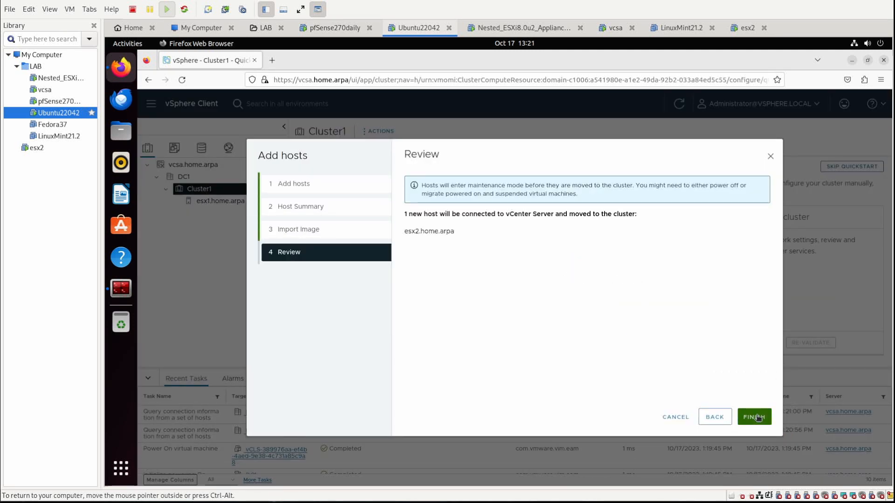
left_click(758, 417)
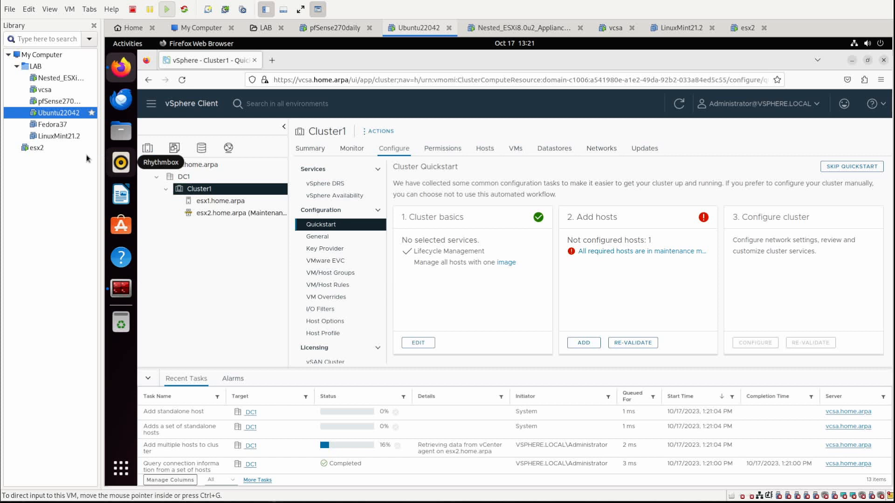
Drag esx2 to the top of LAB, then rename the Nested_ESXi VM to esx1.
left_click(27, 147)
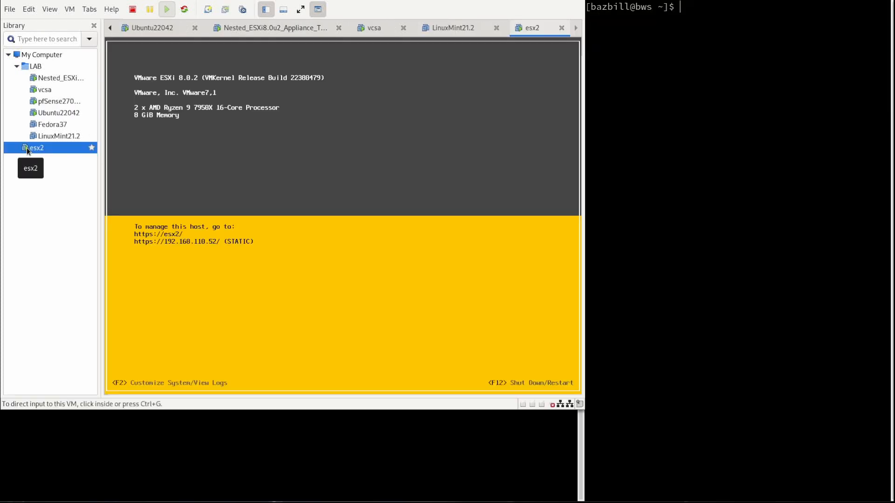
left_click_drag(26, 147, 47, 70)
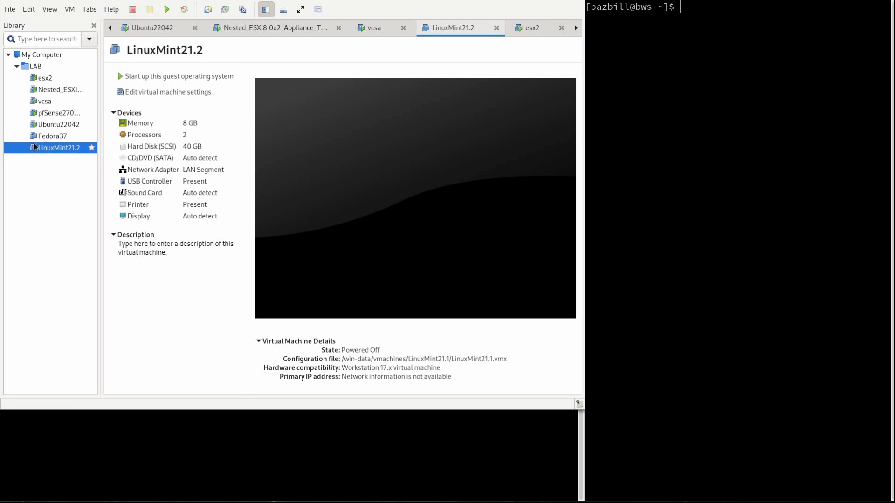
right_click(51, 91)
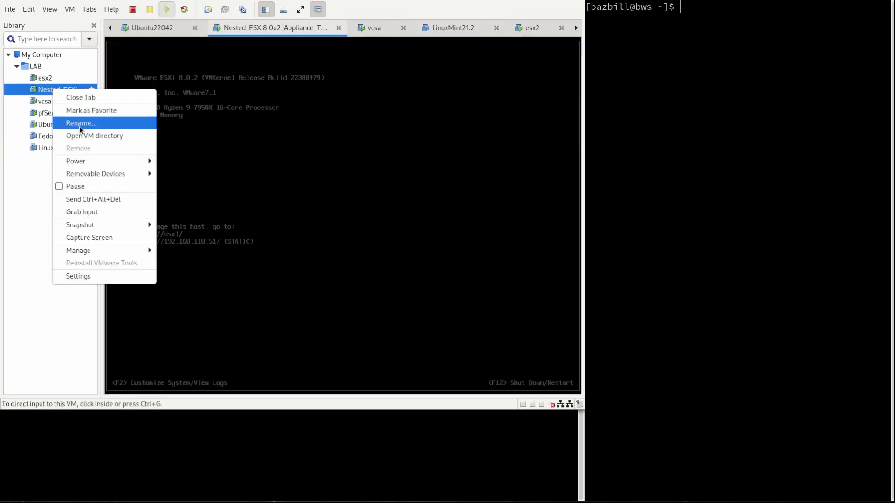
mouse_move(103, 227)
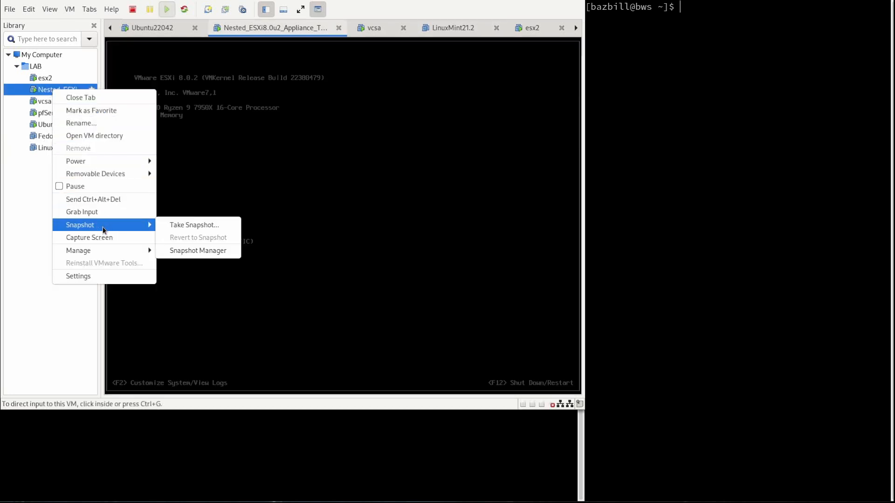
left_click(88, 125)
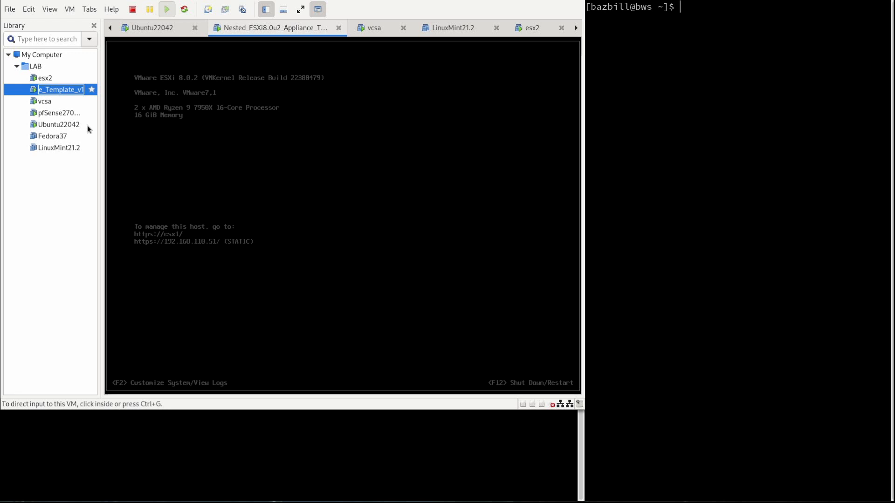
type("esx1")
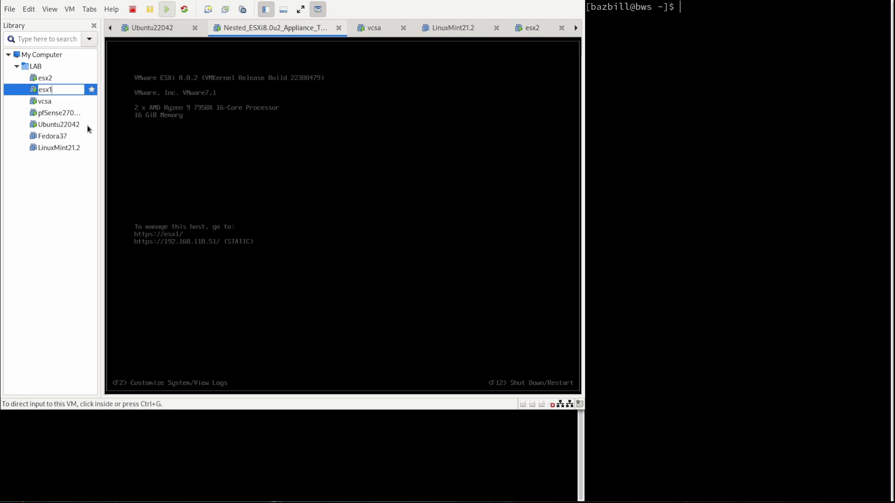
key("Return")
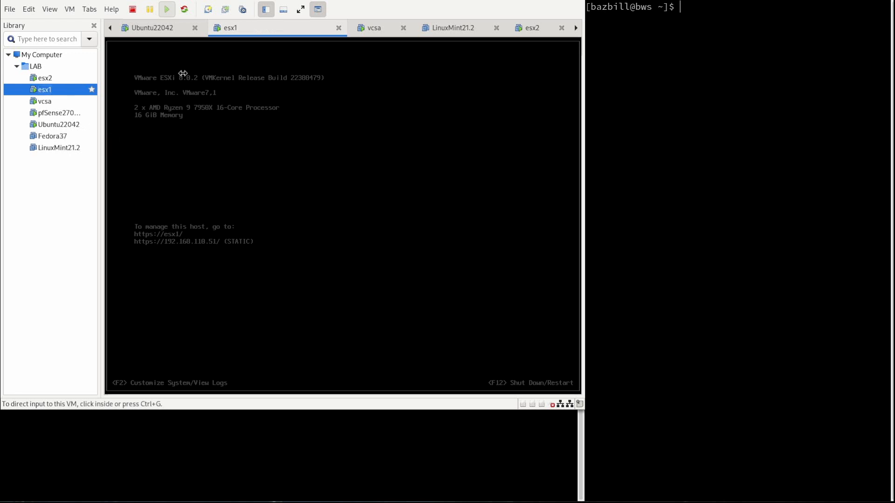
In the Ubuntu22042 desktop's vSphere inventory, choose Exit Maintenance Mode for host esx2.home.arpa.
left_click(43, 124)
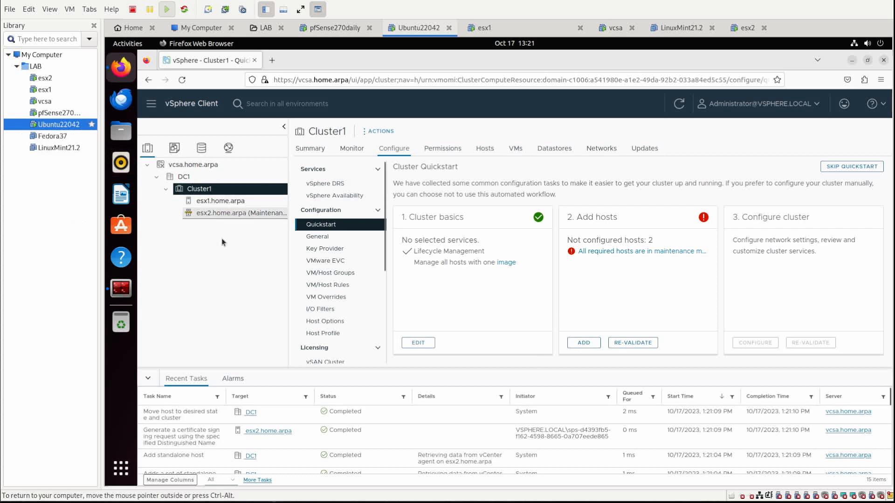
left_click(213, 213)
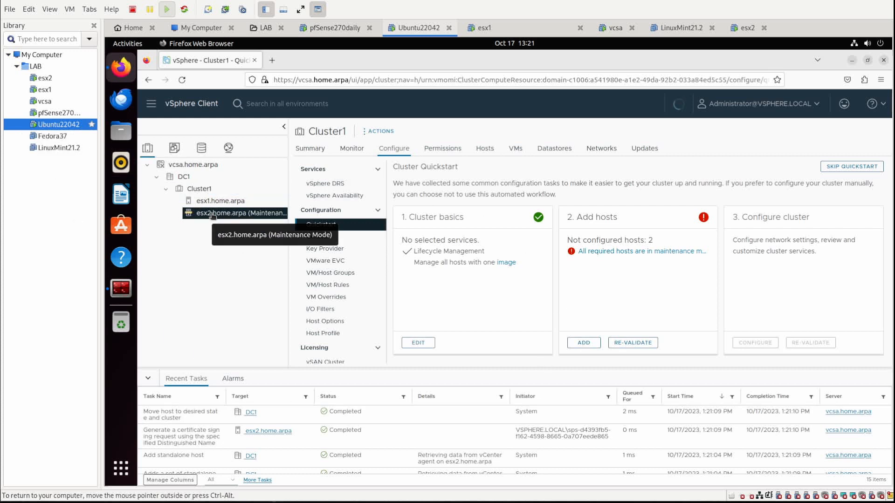
right_click(213, 215)
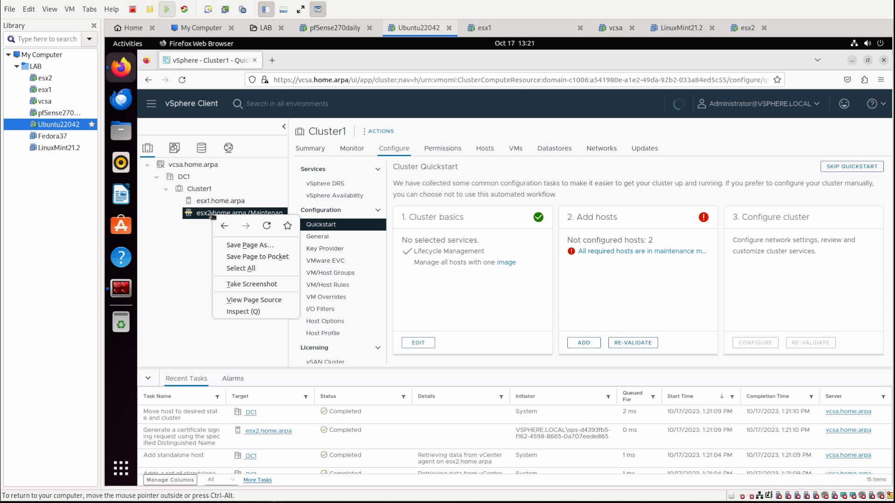
left_click(208, 228)
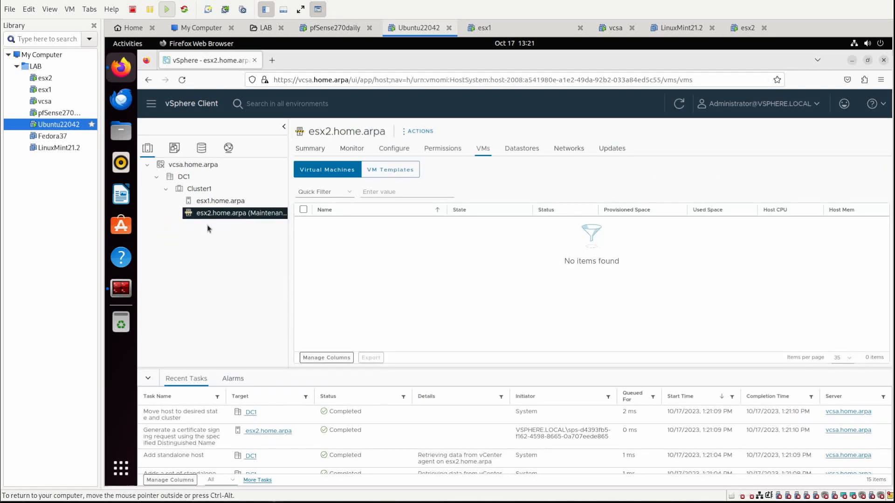
right_click(237, 213)
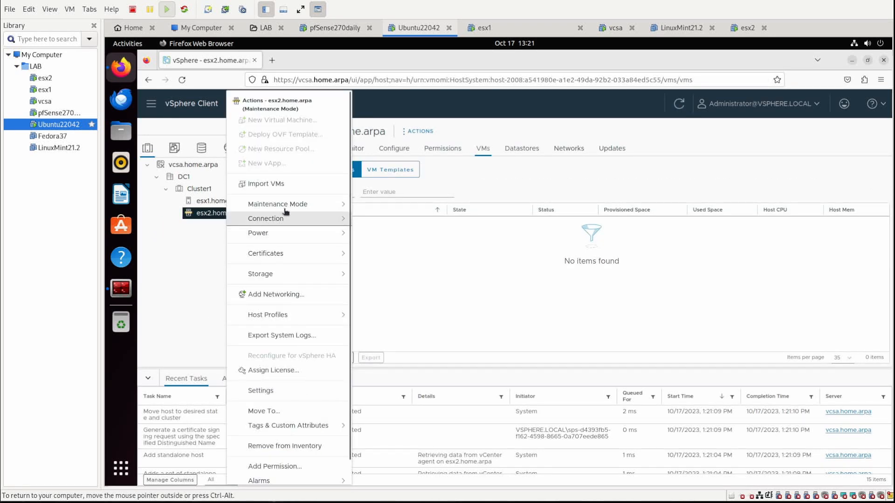
mouse_move(286, 206)
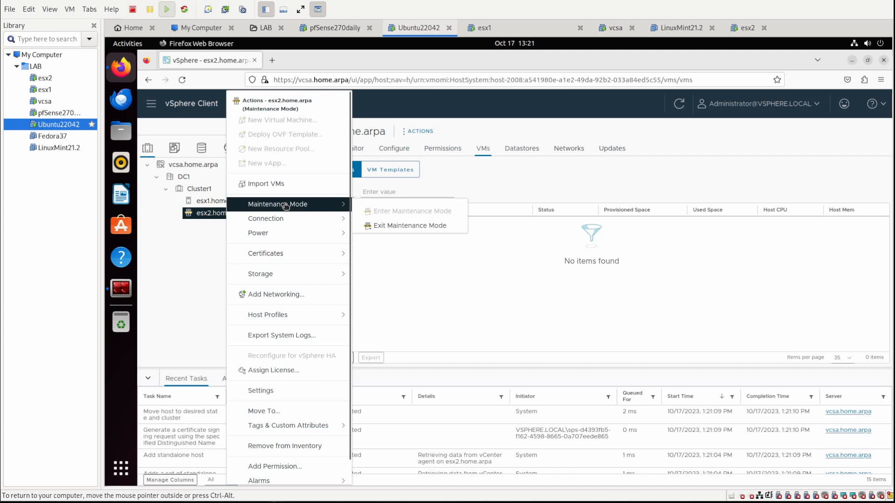
left_click(400, 226)
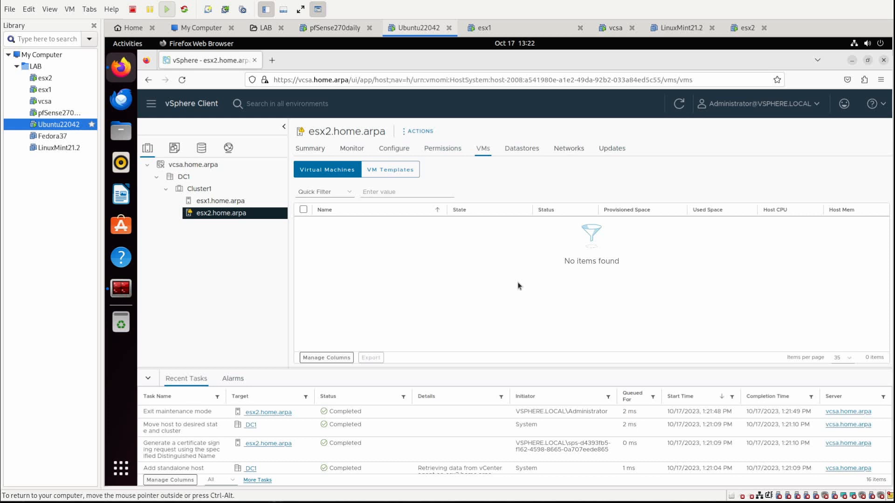
Open the Summary tab for host esx2.home.arpa.
left_click(307, 148)
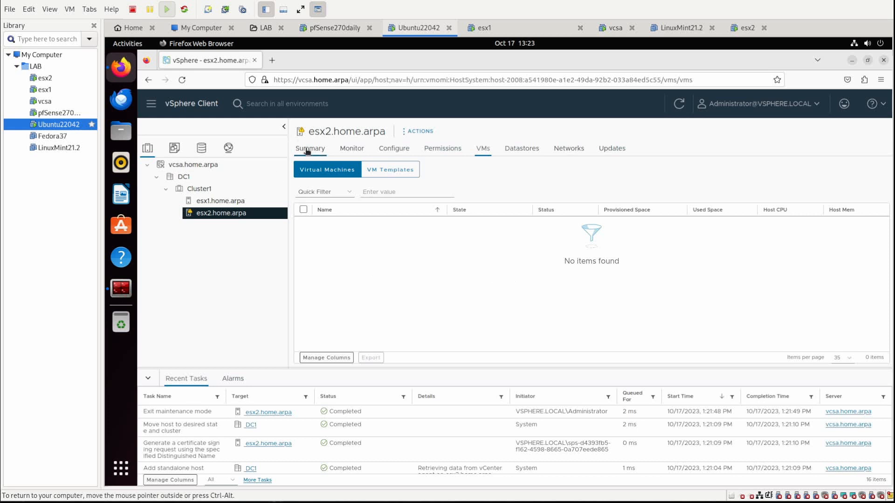